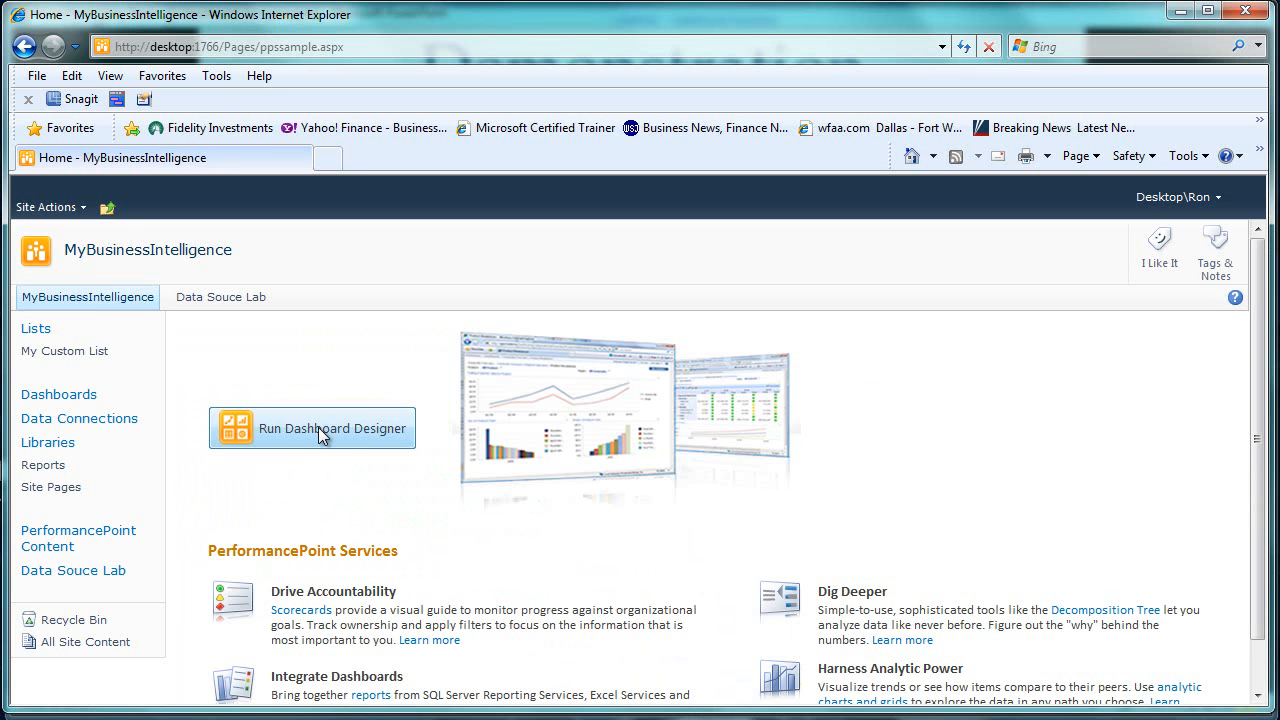
pyautogui.click(320, 433)
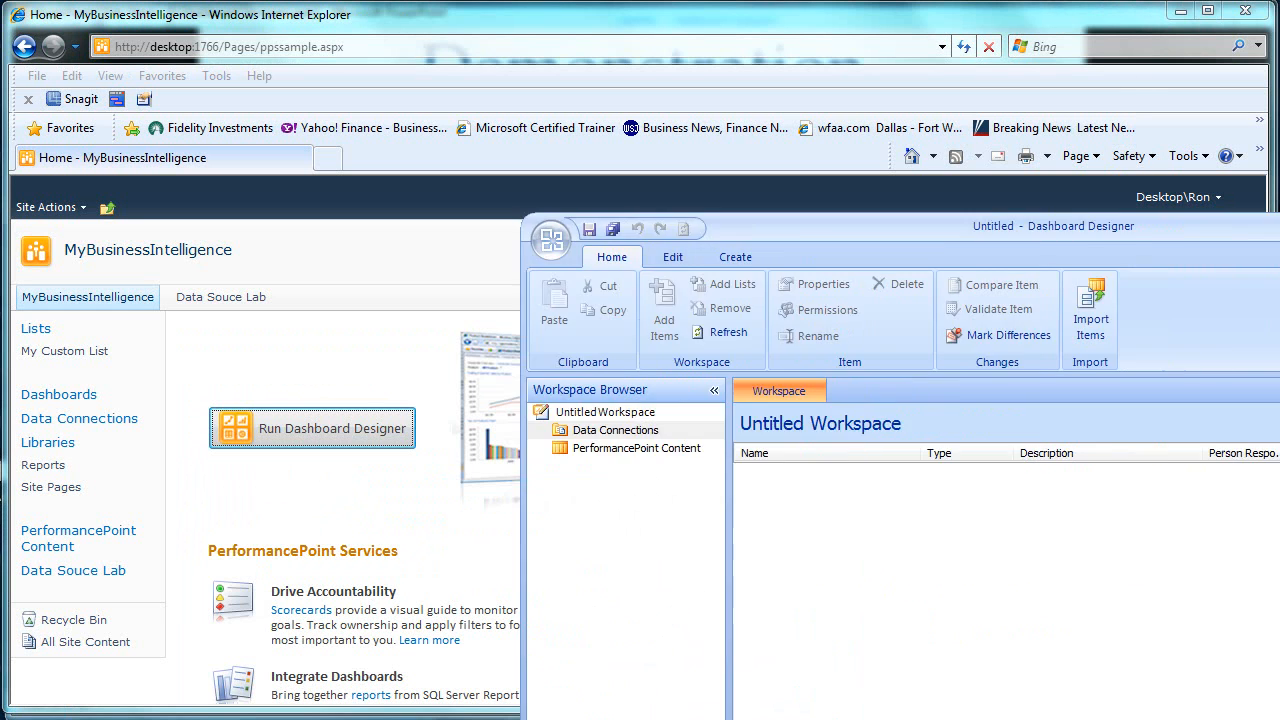
pyautogui.hotkey('alt', 'F4')
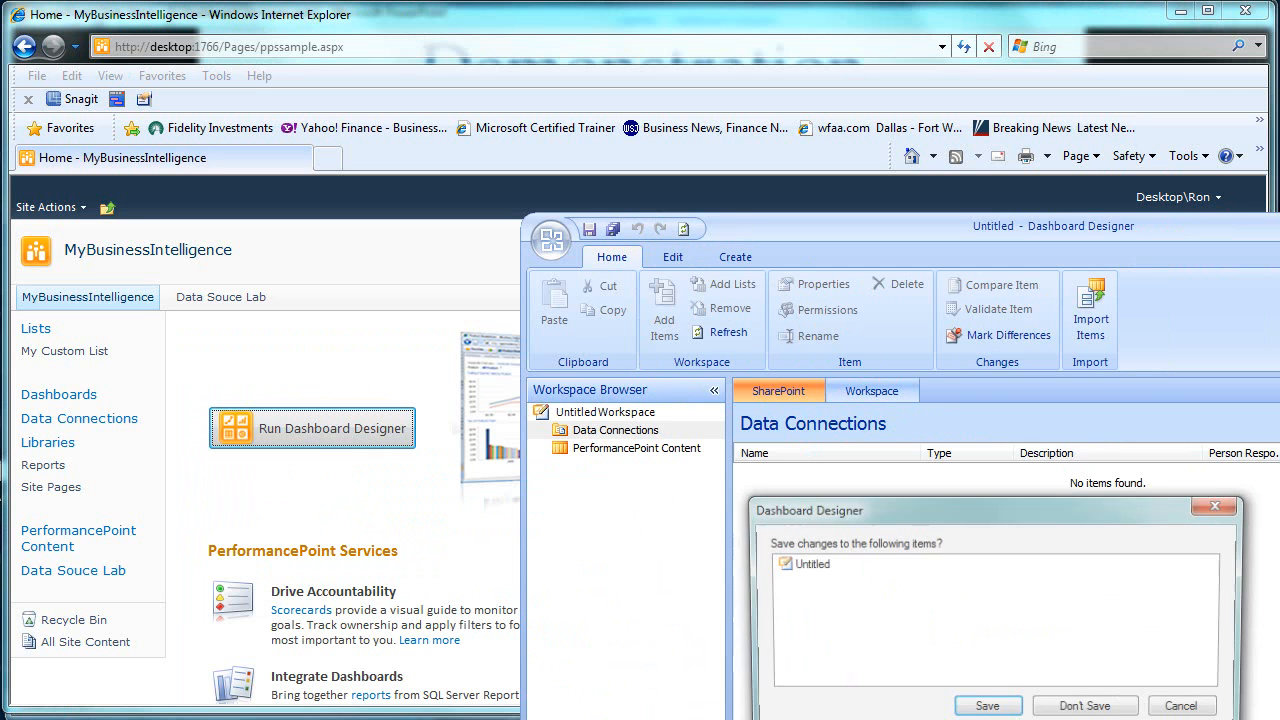
pyautogui.click(1104, 710)
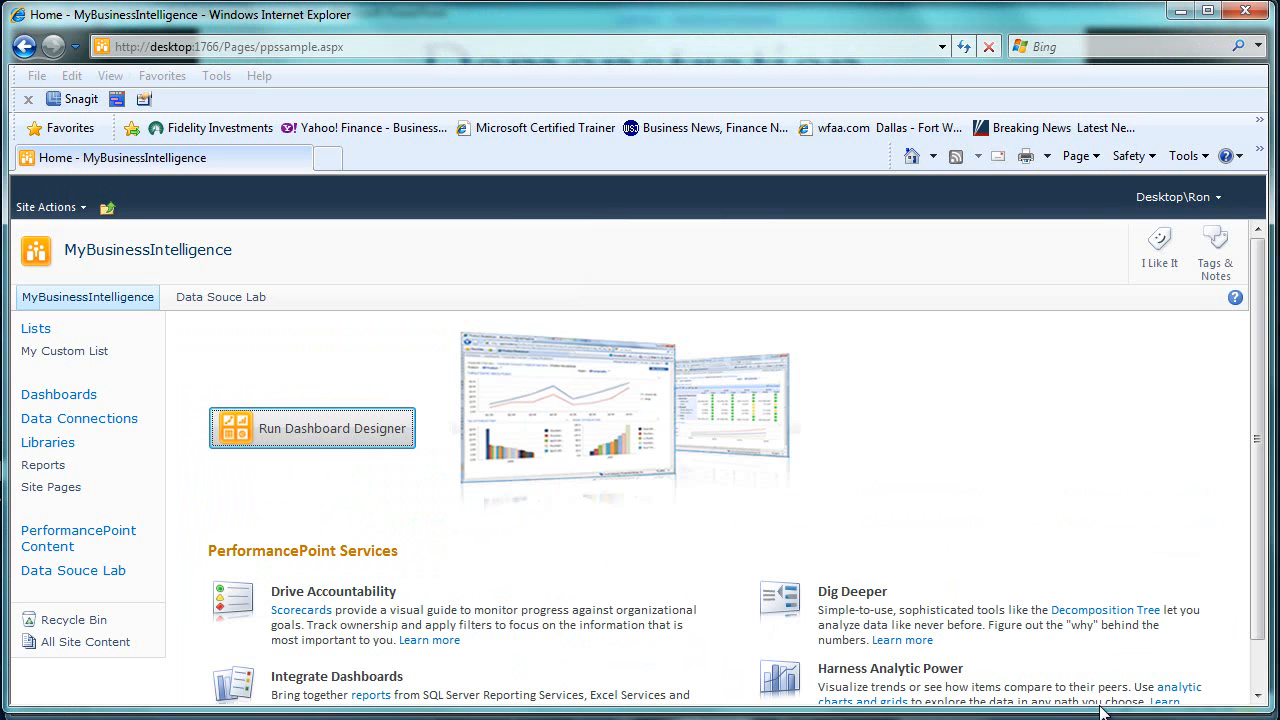
# - Minimize the browser to switch to the open Dashboard Designer window and expand the Data Connections folder in the list
pyautogui.click(1184, 12)
pyautogui.click(1184, 12)
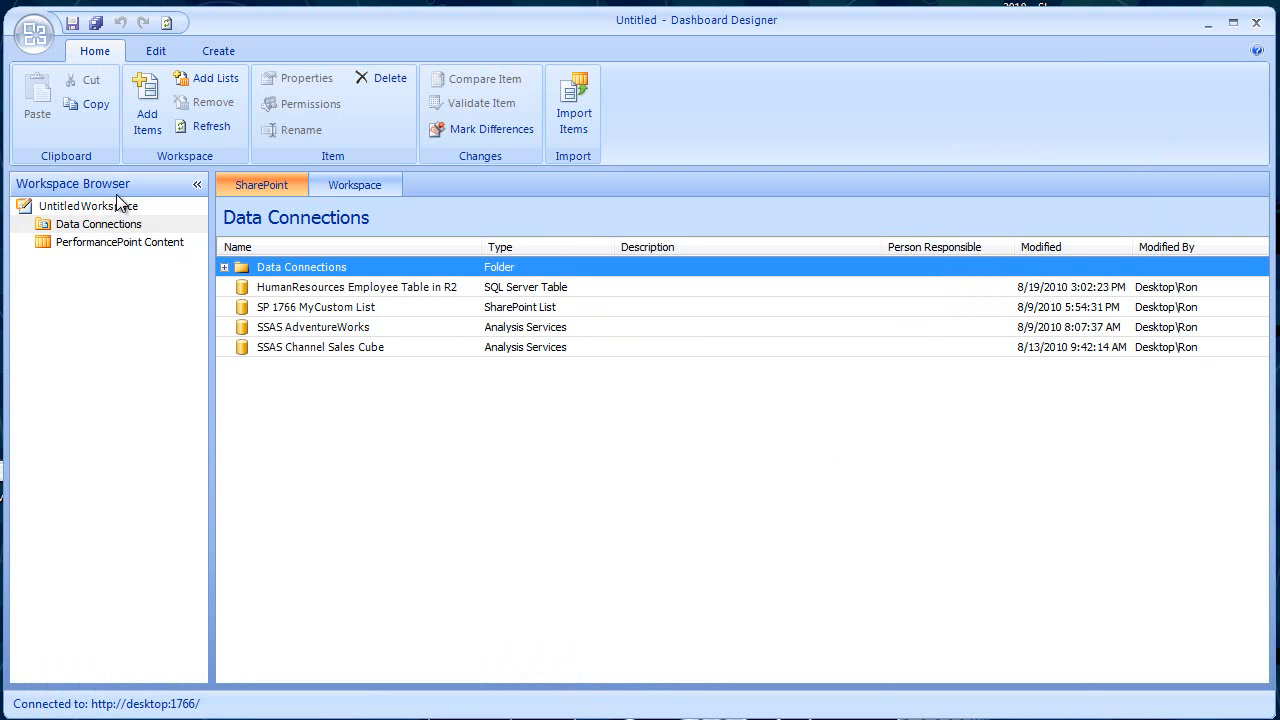
pyautogui.click(224, 268)
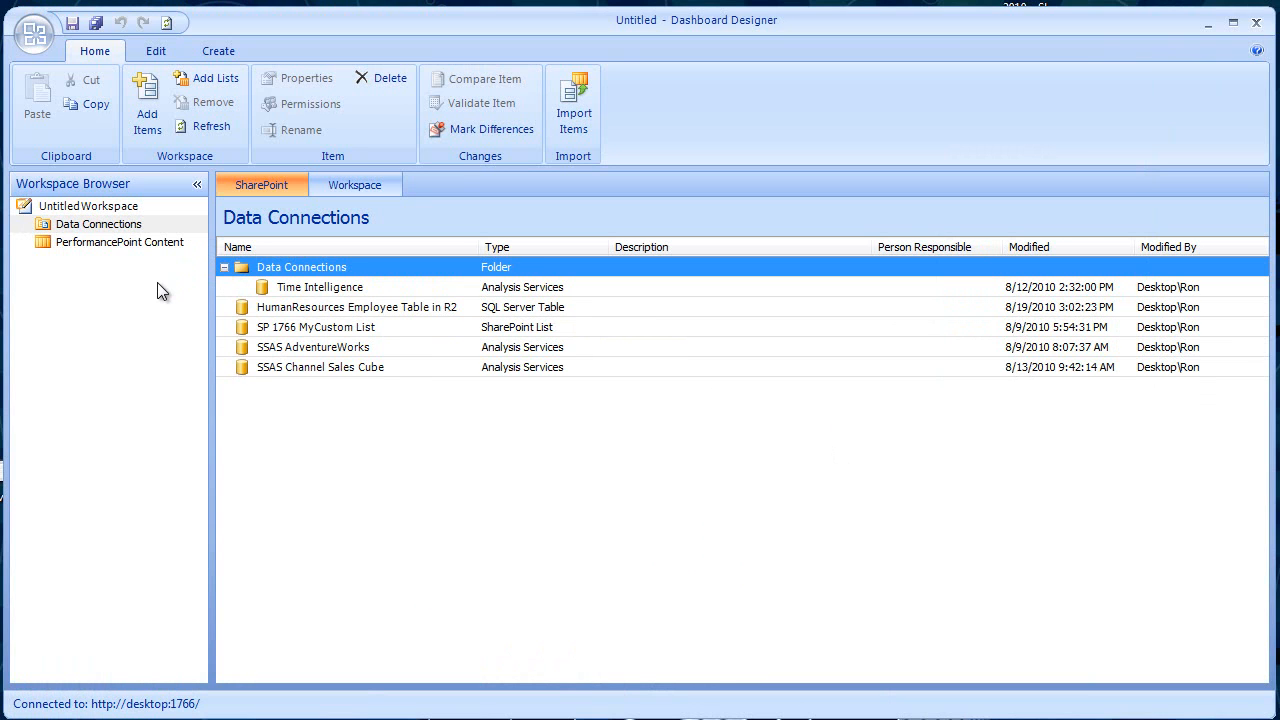
# - Create a new workspace, discarding the changes to the current untitled one
pyautogui.click(32, 35)
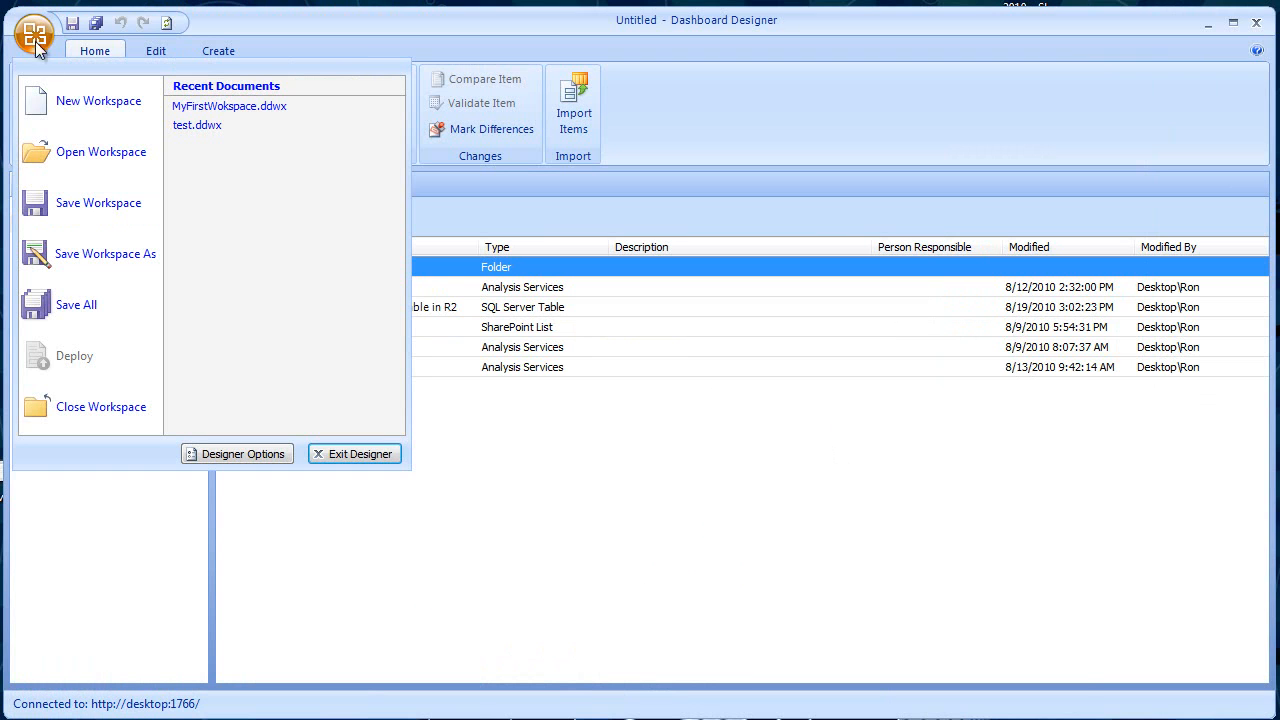
pyautogui.click(92, 101)
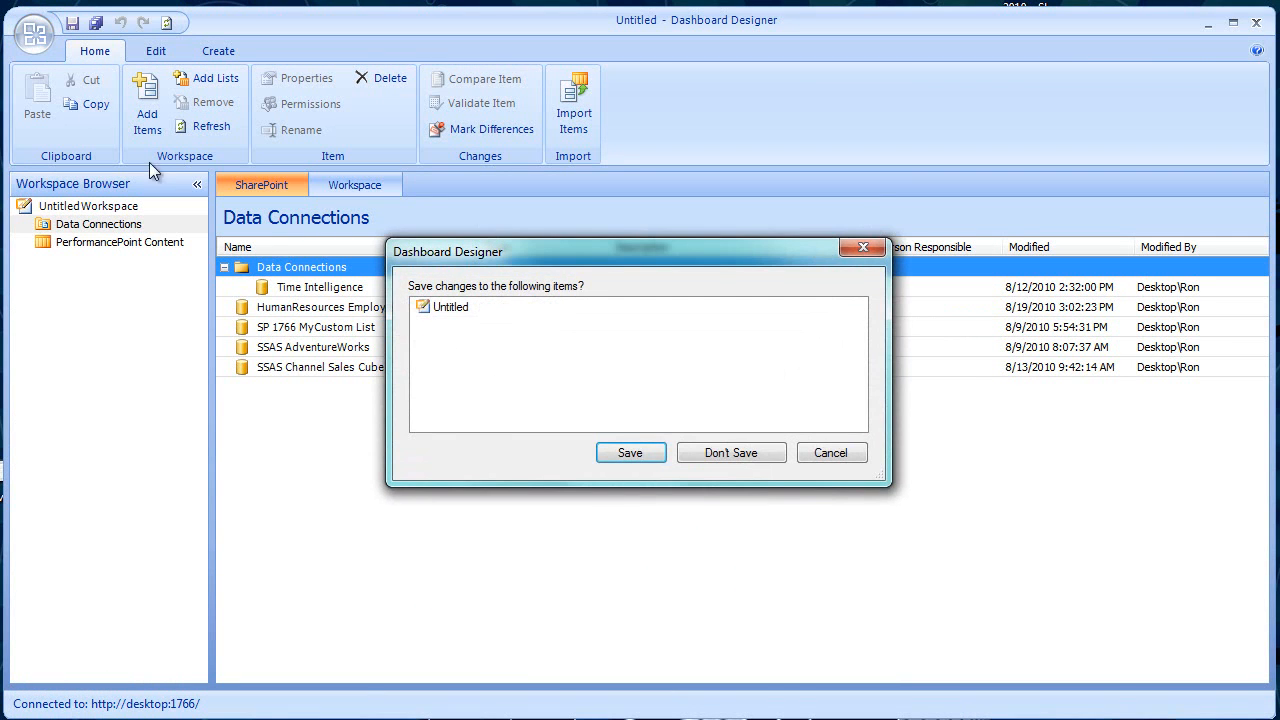
pyautogui.click(722, 460)
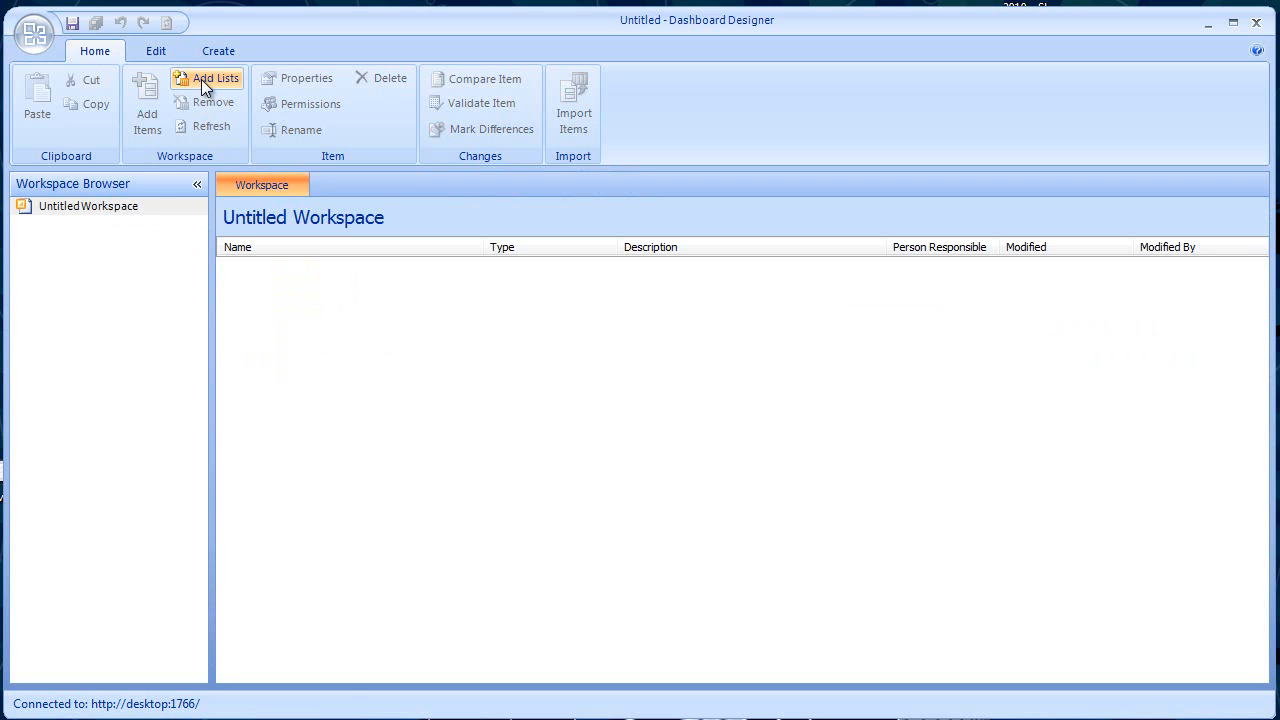
pyautogui.click(157, 50)
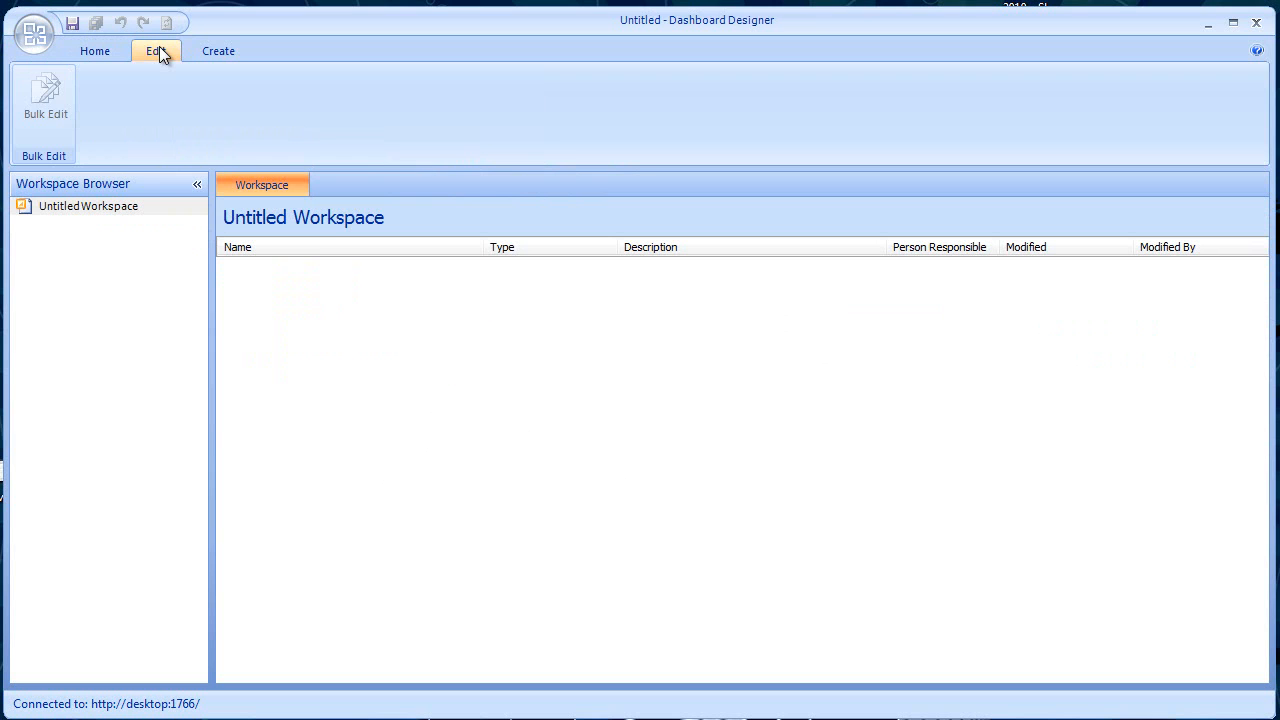
pyautogui.click(203, 52)
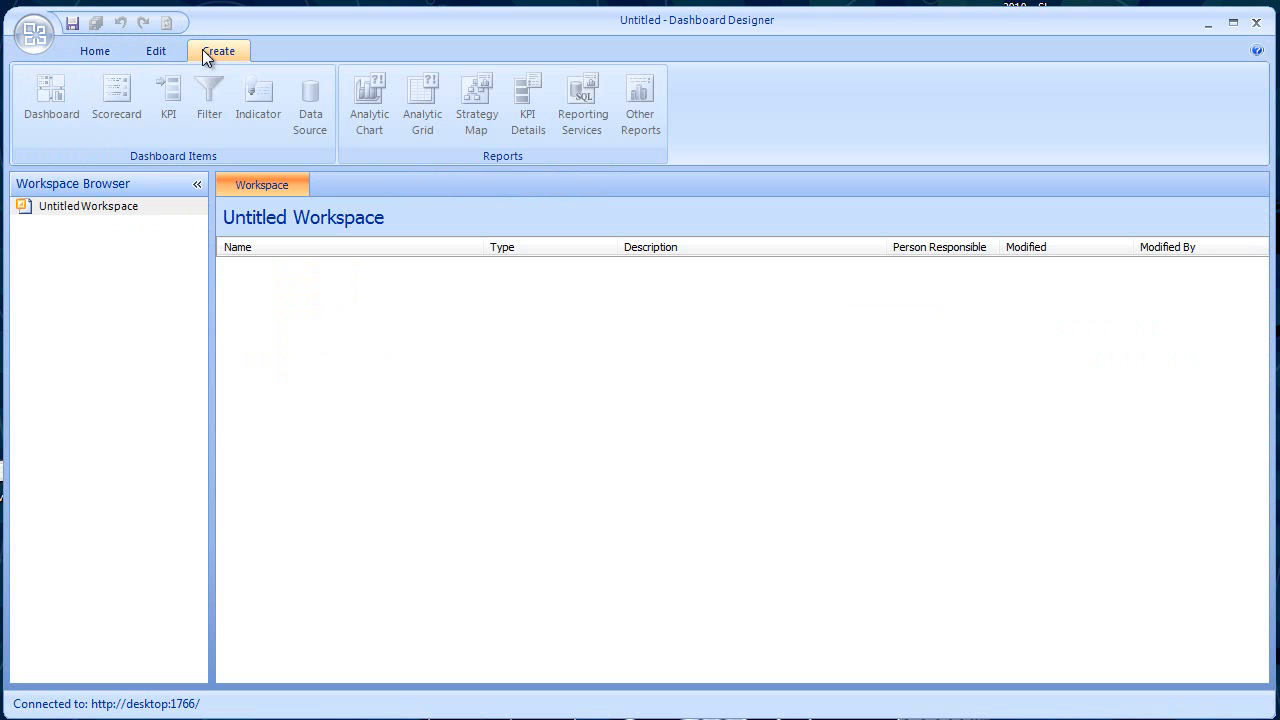
pyautogui.click(105, 53)
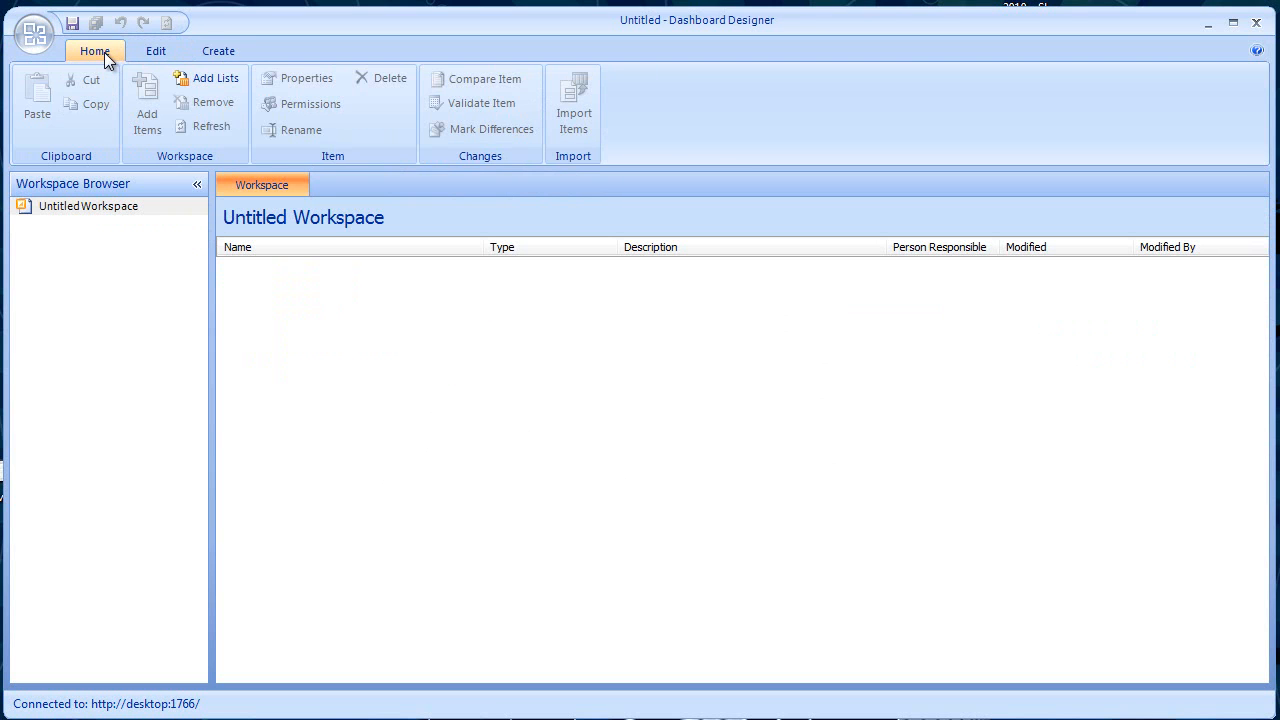
# - Add the Data Connections list to the empty workspace
pyautogui.click(213, 78)
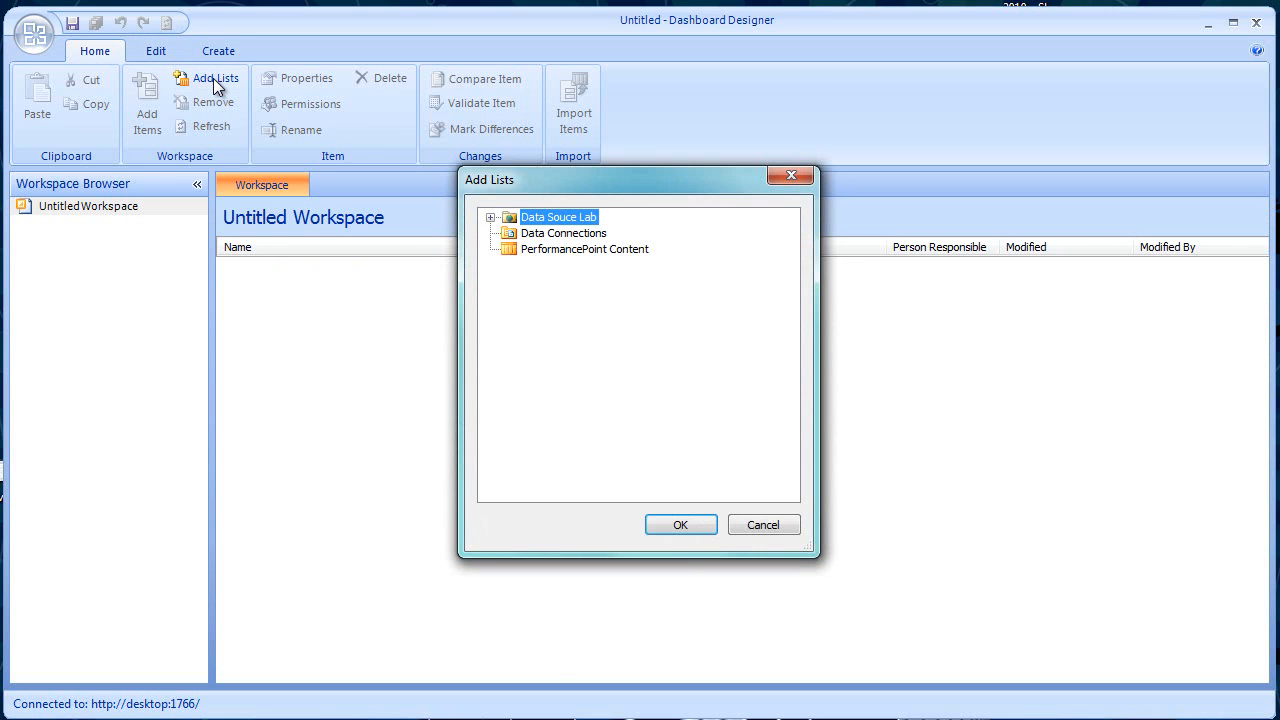
pyautogui.click(513, 232)
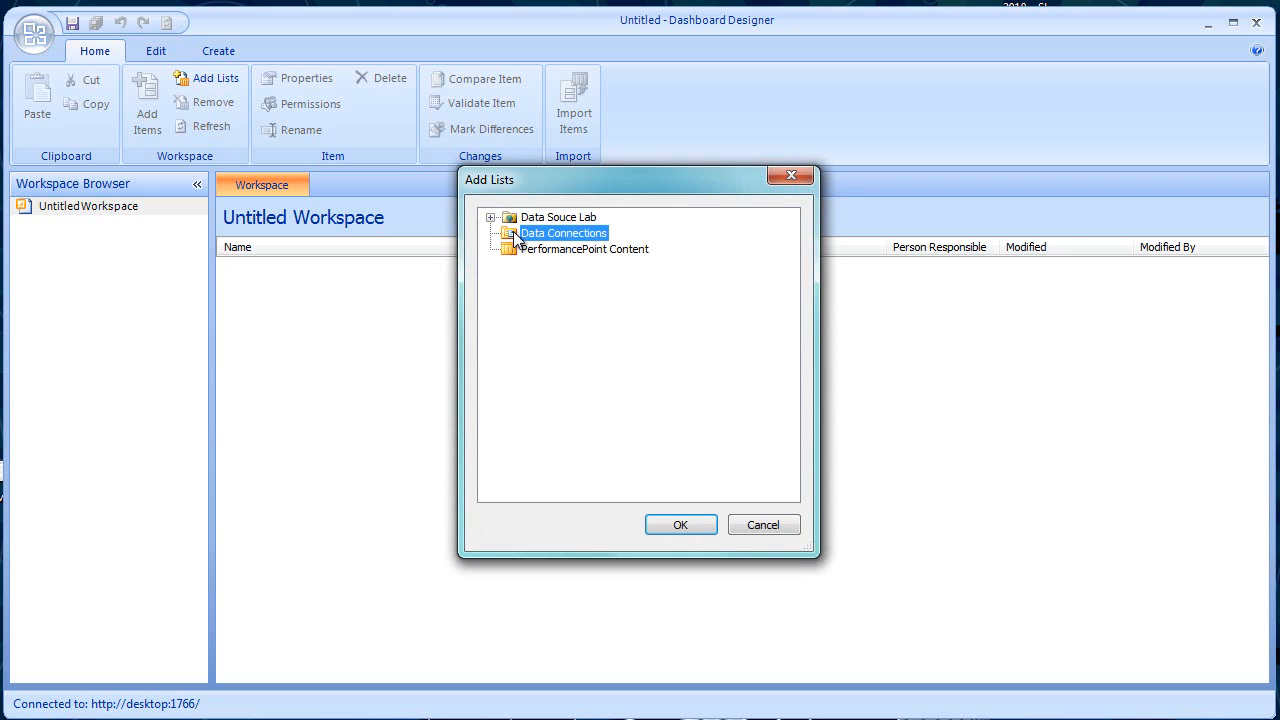
pyautogui.click(680, 527)
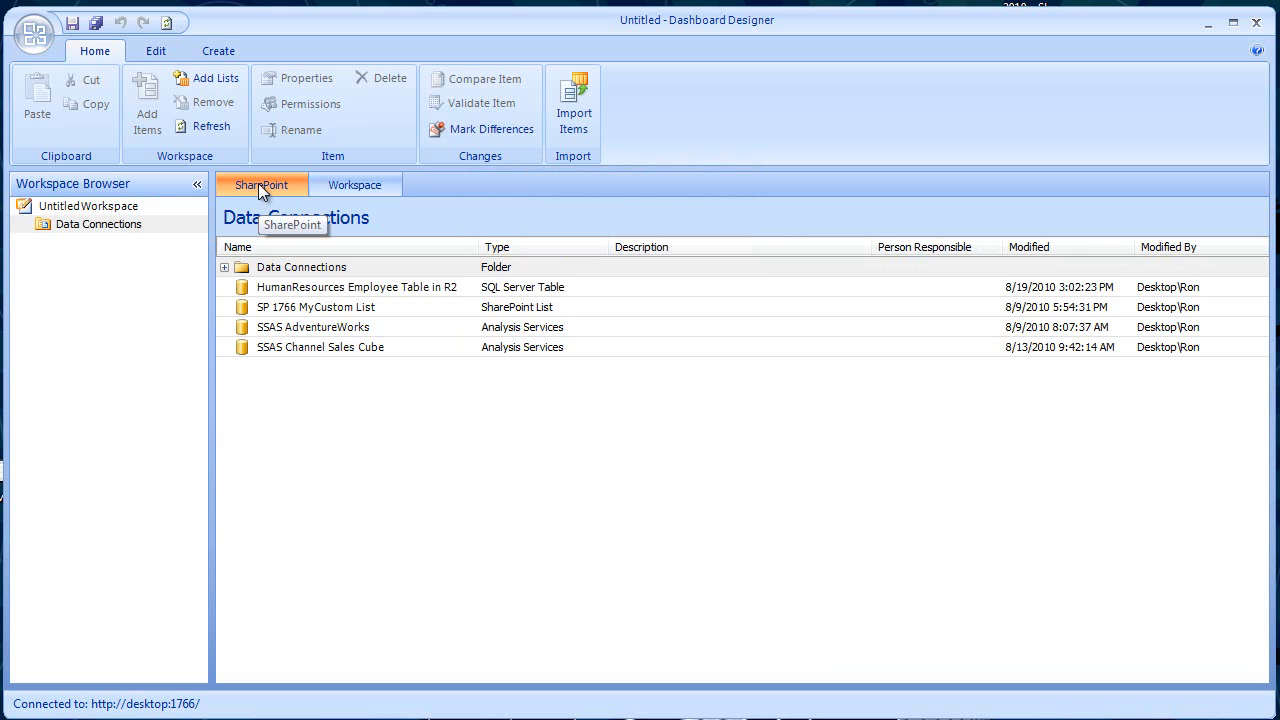
# - Compare the workspace and SharePoint contents of the Data Connections list and select the SSAS Channel Sales Cube item
pyautogui.click(344, 186)
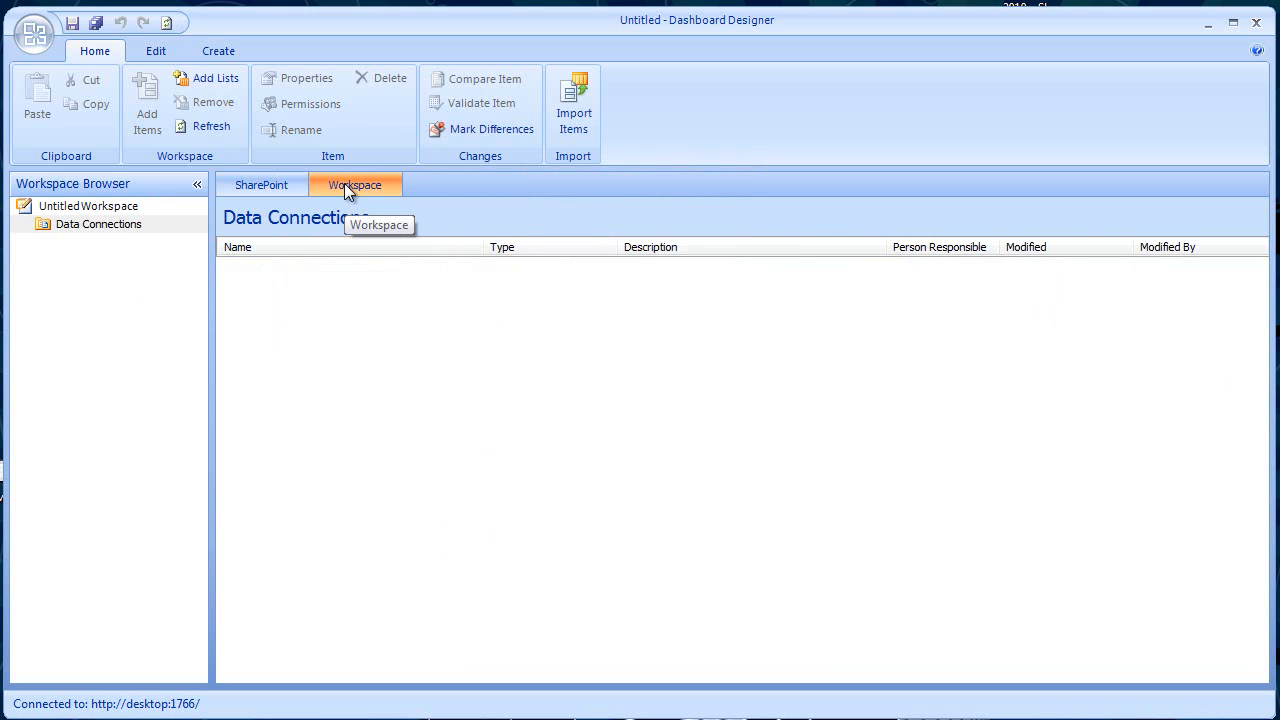
pyautogui.click(263, 189)
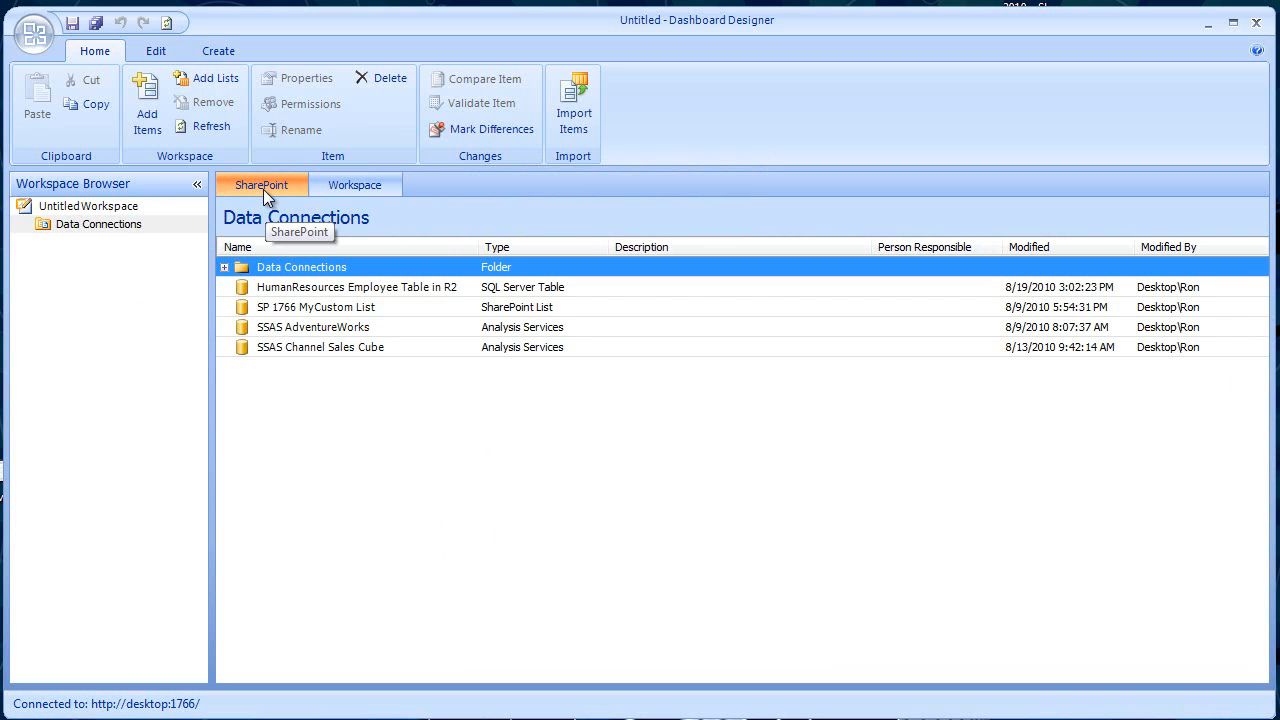
pyautogui.click(89, 226)
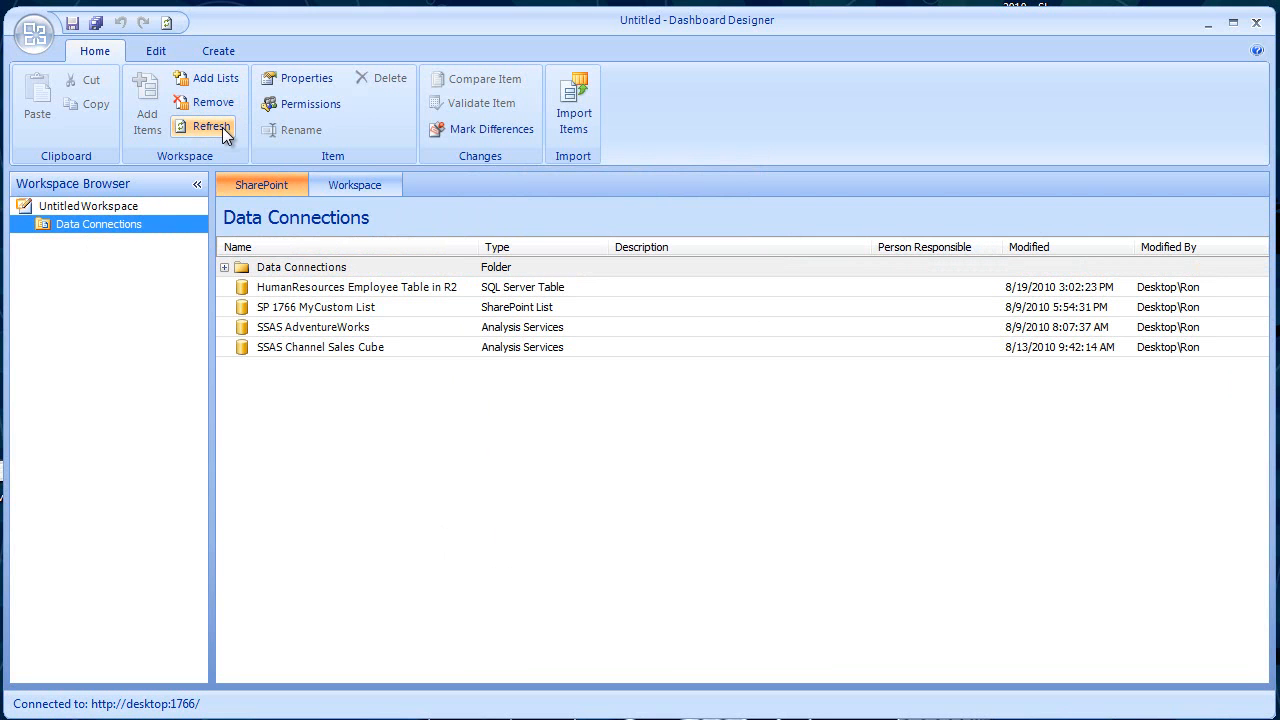
pyautogui.click(296, 347)
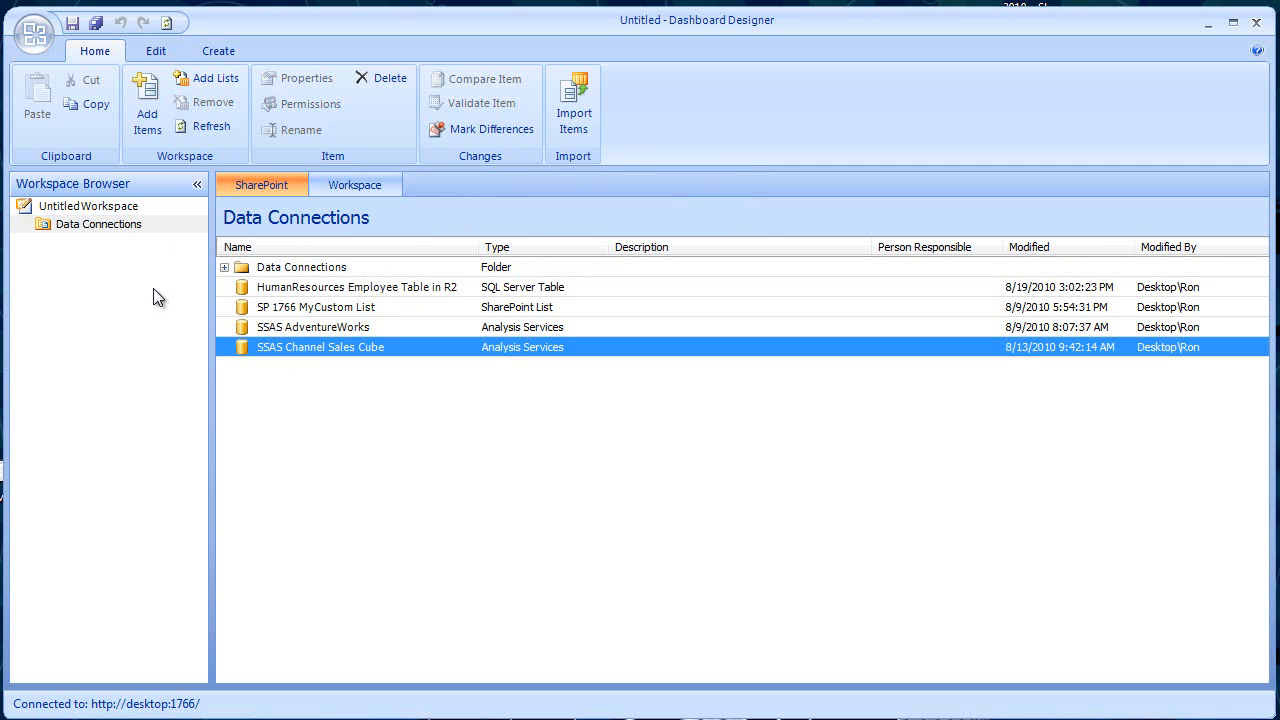
# - Add the PerformancePoint Content list to the workspace and select it to show its contents
pyautogui.click(197, 77)
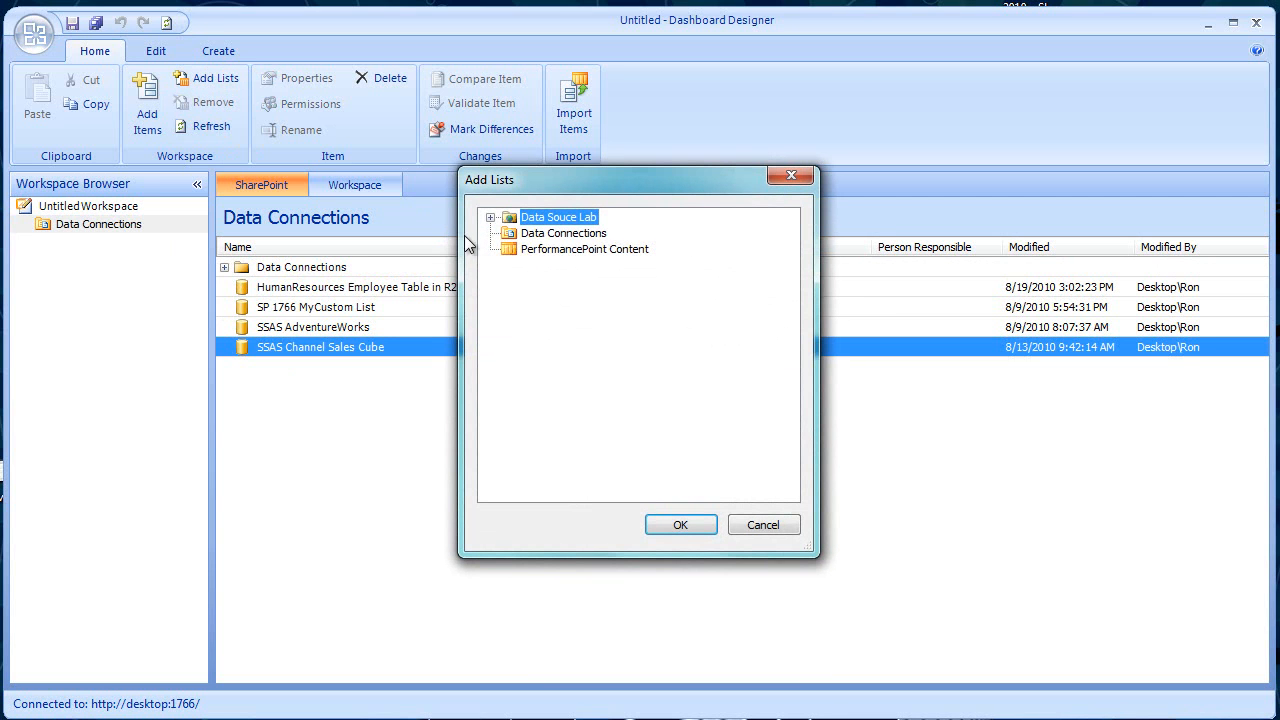
pyautogui.click(518, 251)
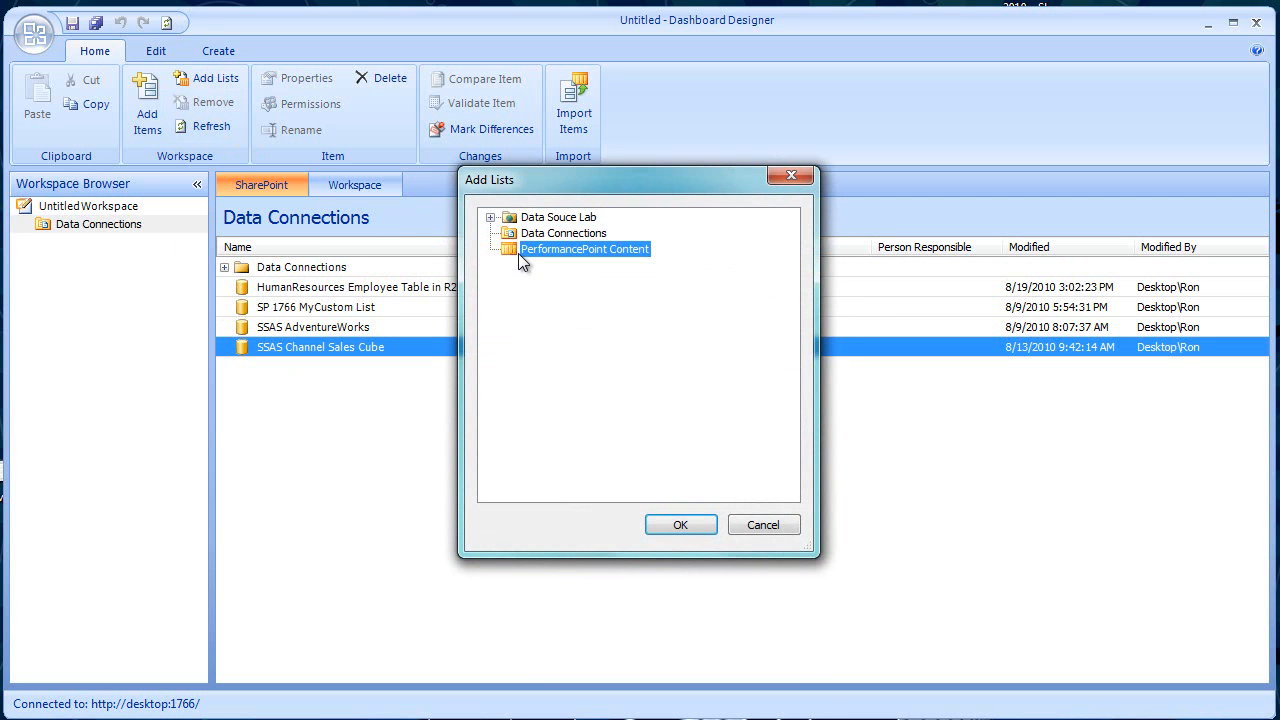
pyautogui.click(688, 526)
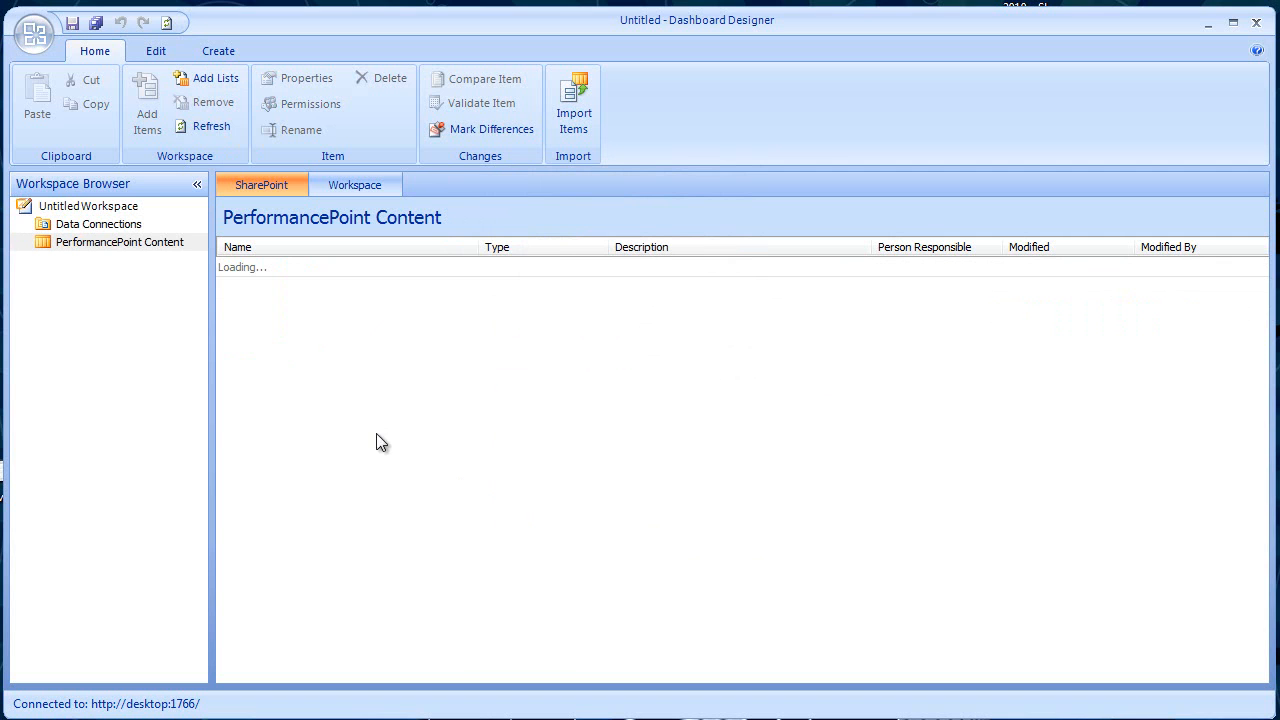
pyautogui.click(90, 245)
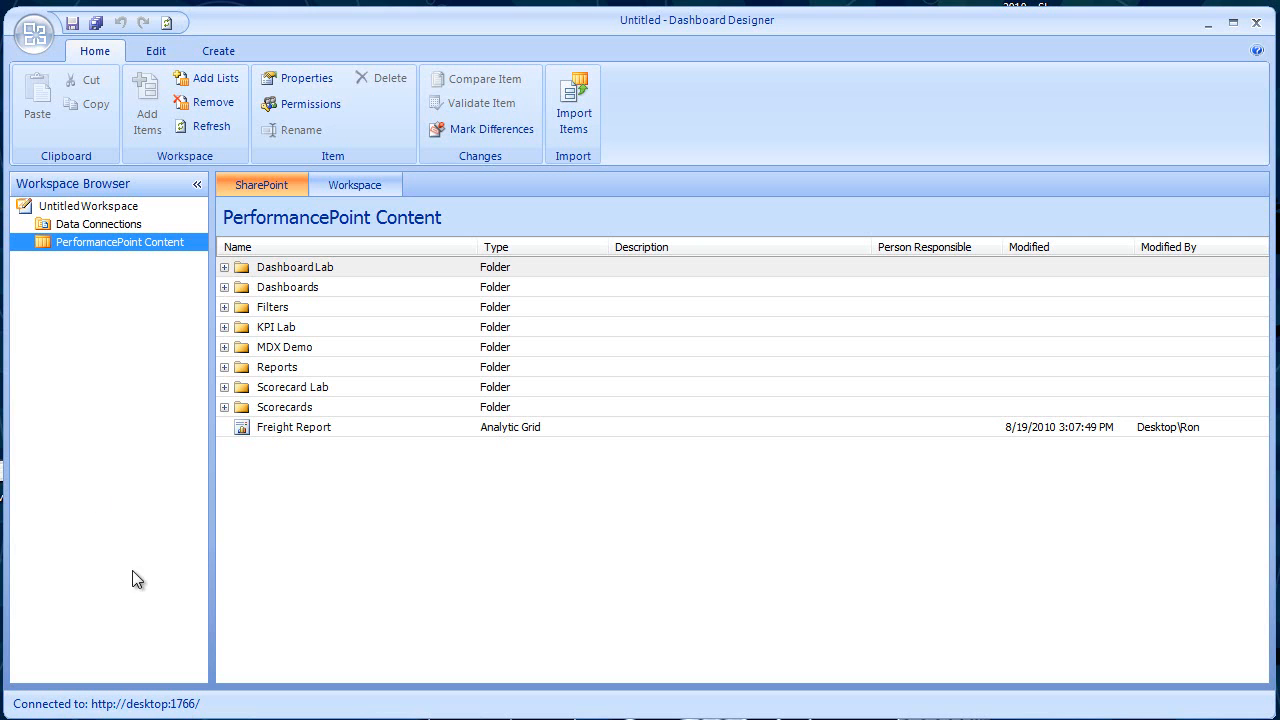
# - Review the designer options for personalization, server and resources, and close them without making changes
pyautogui.click(34, 36)
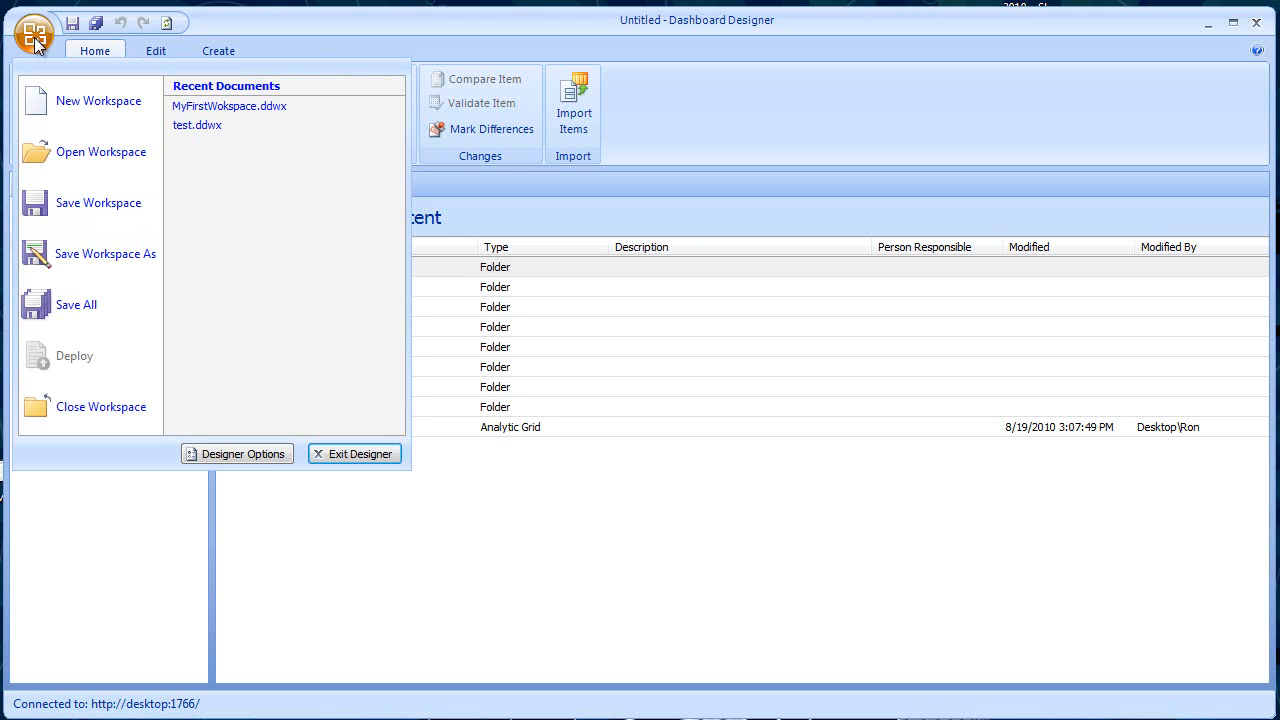
pyautogui.click(241, 454)
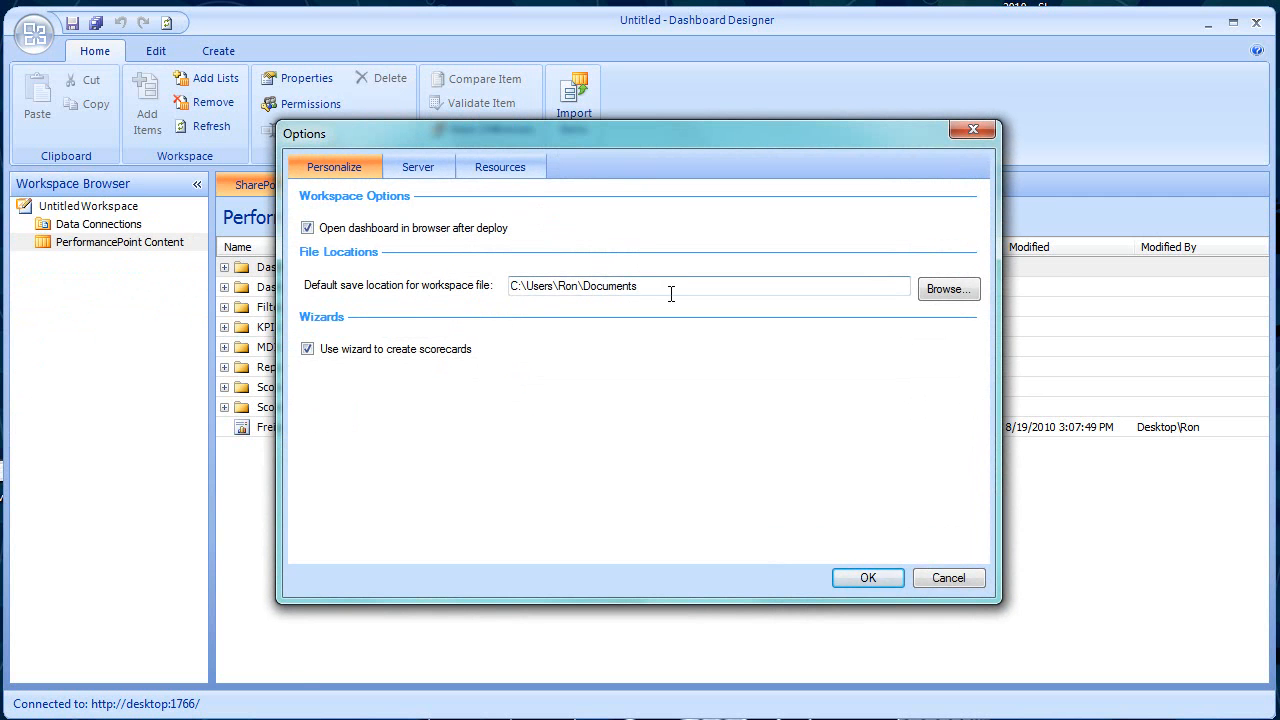
pyautogui.click(442, 172)
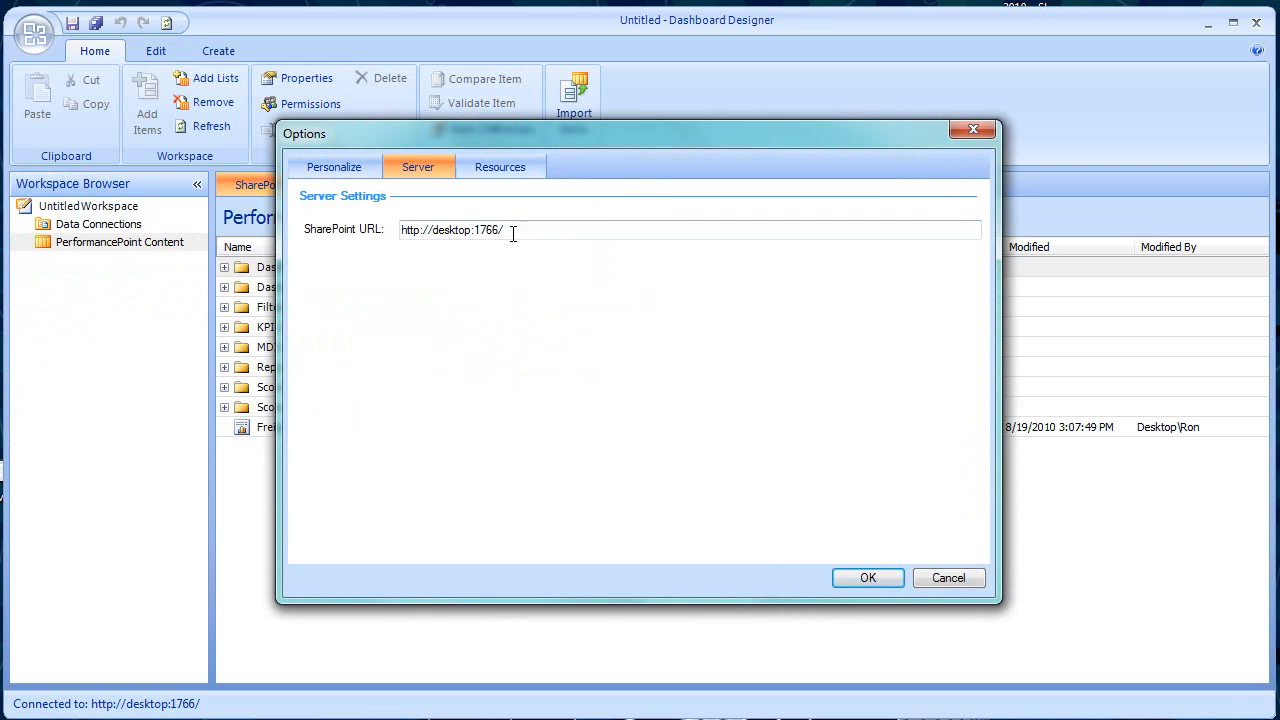
pyautogui.click(490, 170)
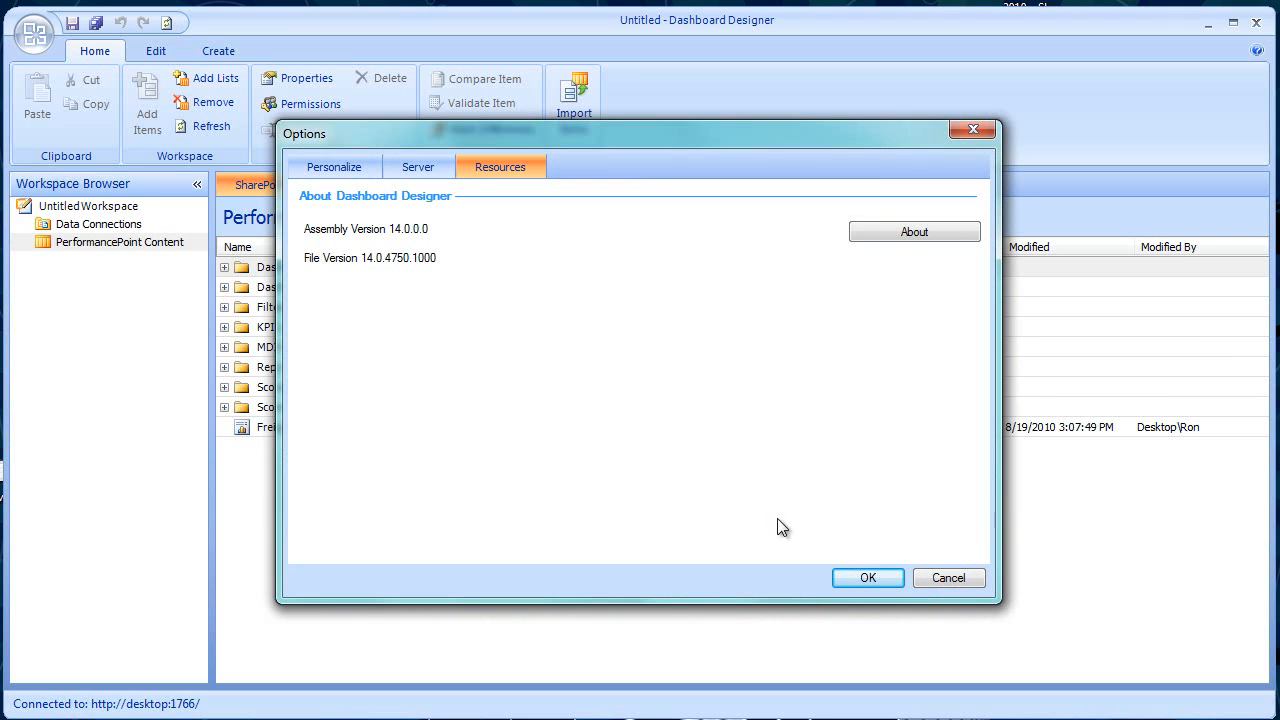
pyautogui.click(334, 163)
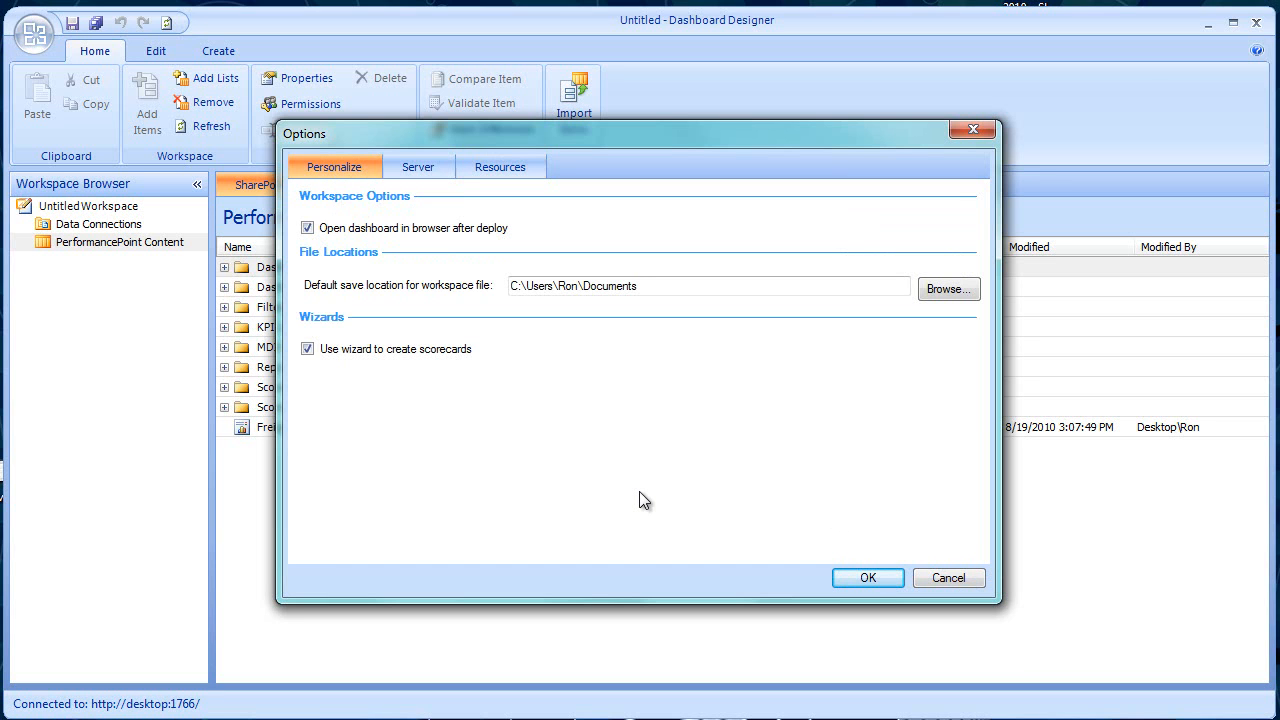
pyautogui.click(948, 578)
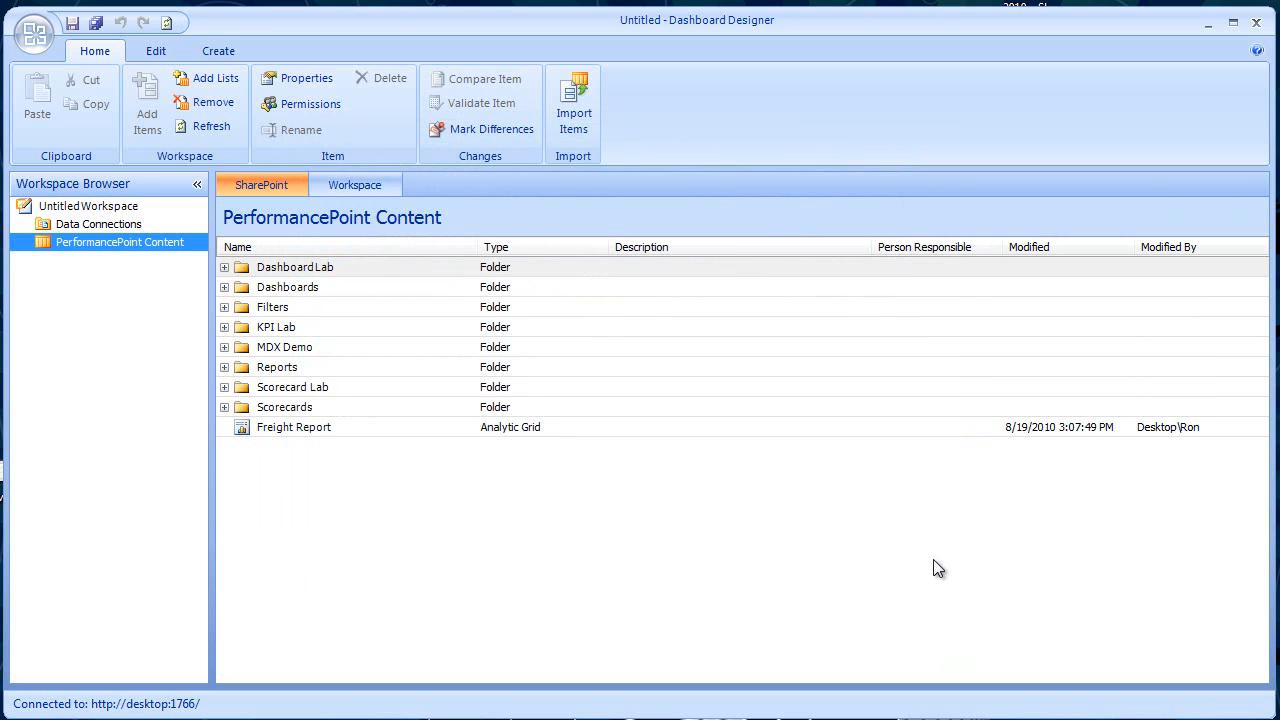
# - Open the SSAS AdventureWorks data source from the SharePoint items of the Data Connections list in the editor
pyautogui.click(376, 185)
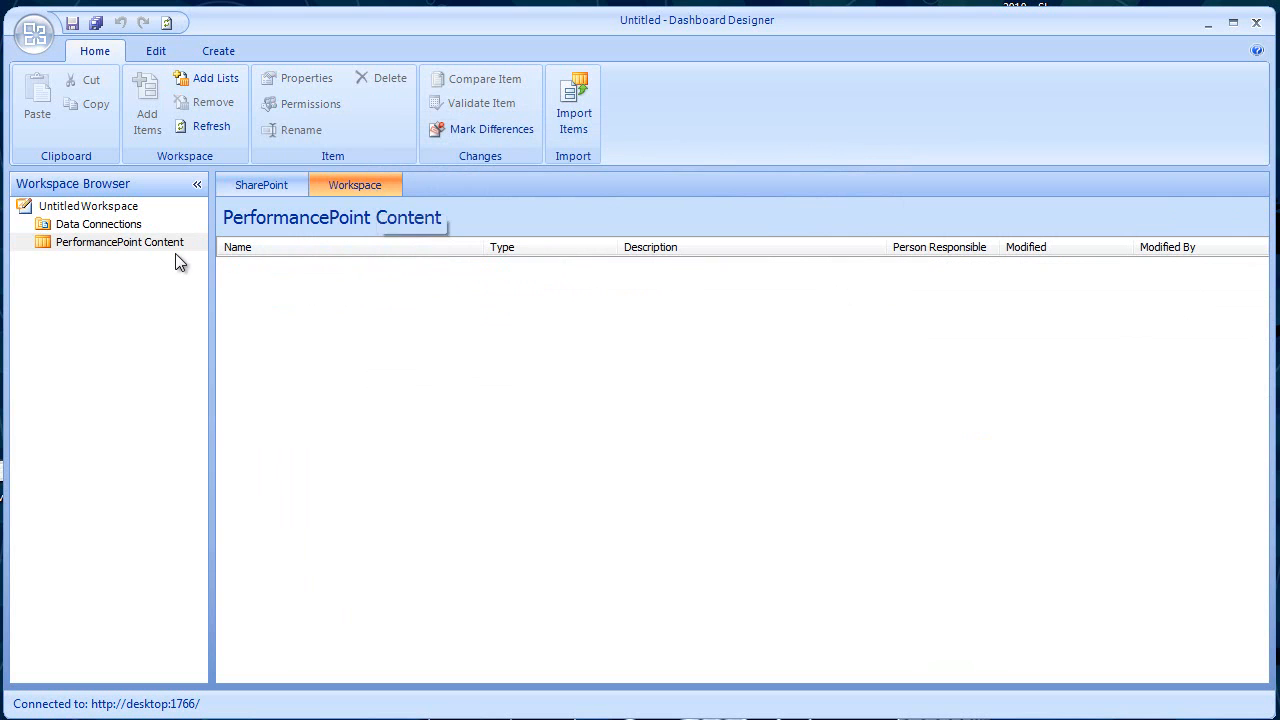
pyautogui.click(120, 223)
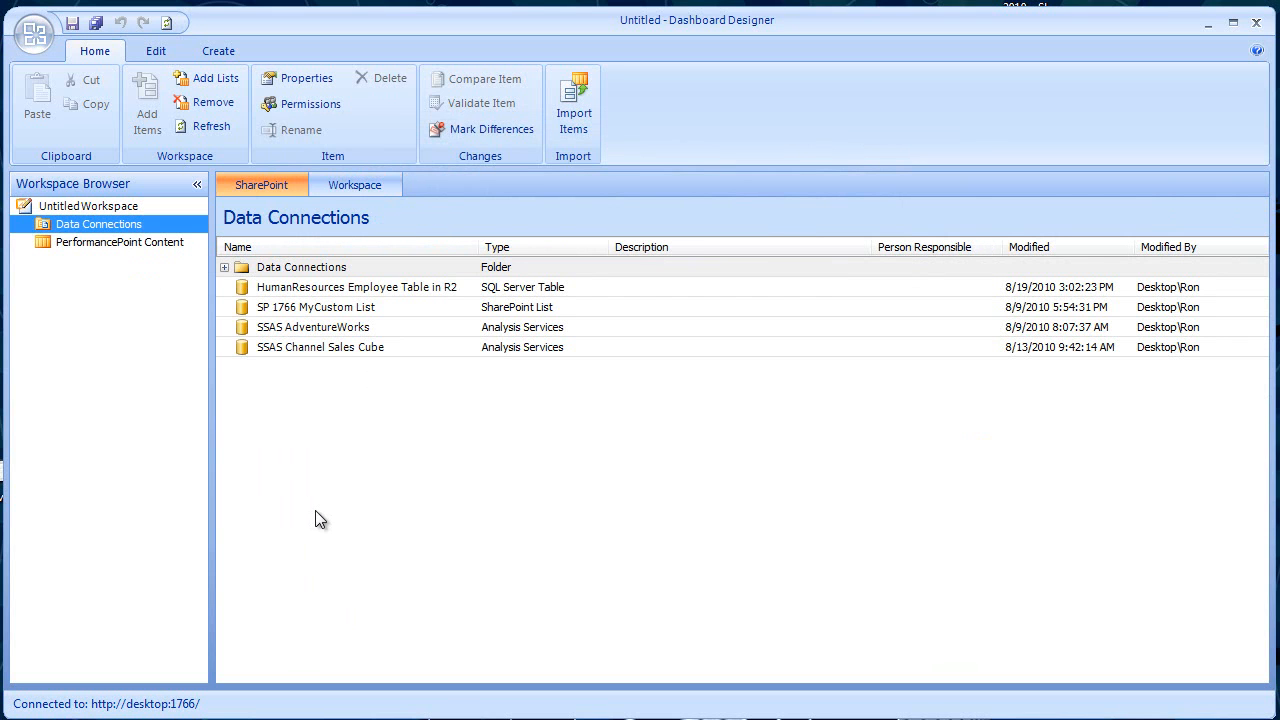
pyautogui.click(302, 327)
pyautogui.doubleClick(302, 327)
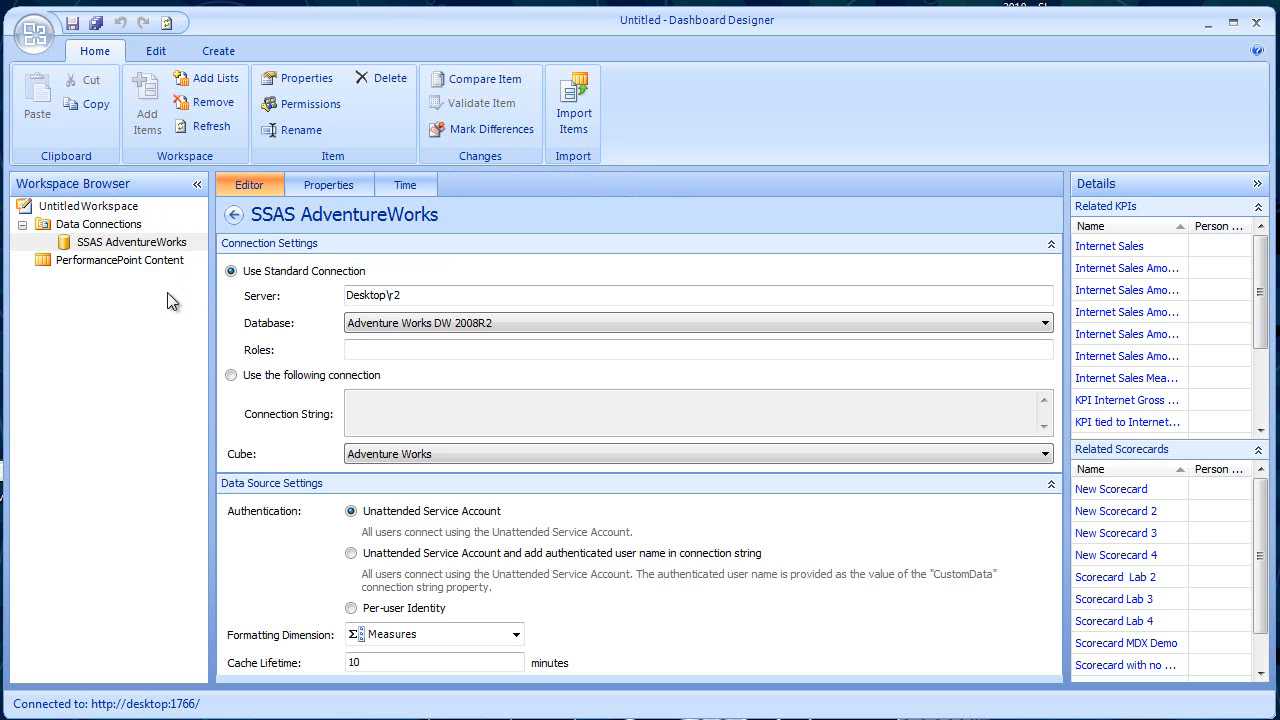
# - Examine the contents of the untitled workspace, the PerformancePoint Content list, and the Data Connections list's SharePoint and workspace items
pyautogui.click(97, 207)
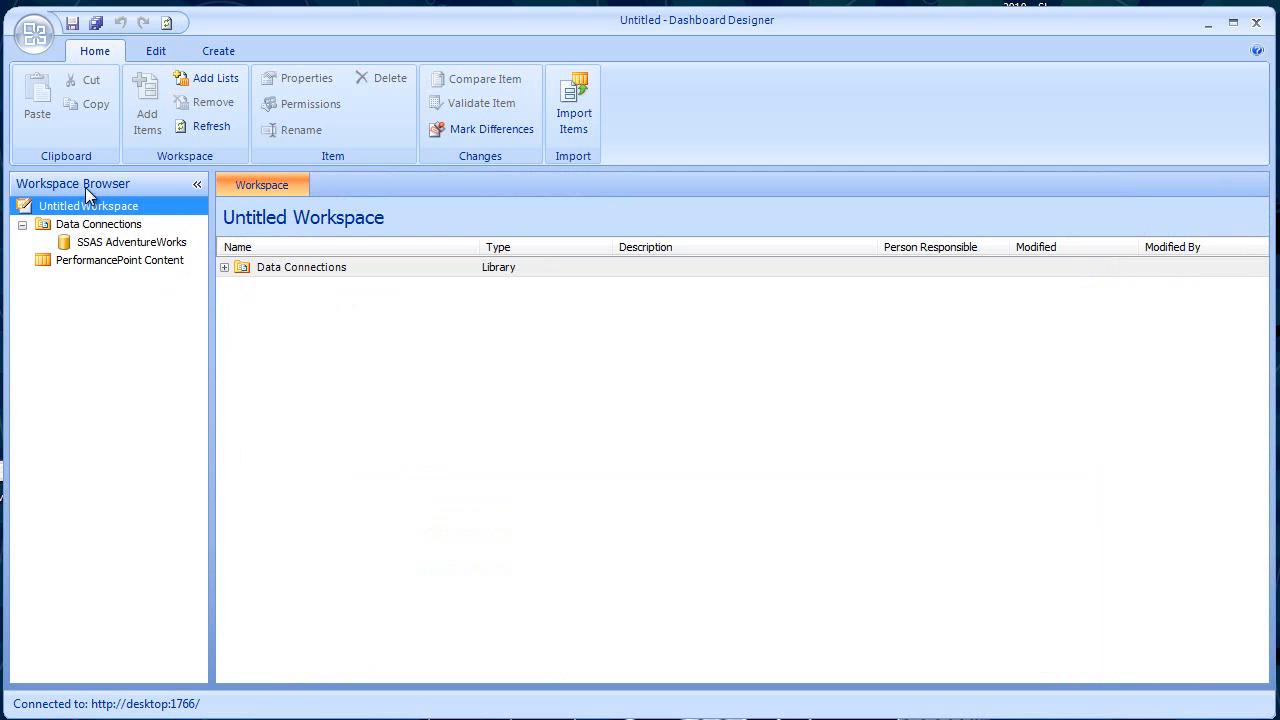
pyautogui.click(114, 262)
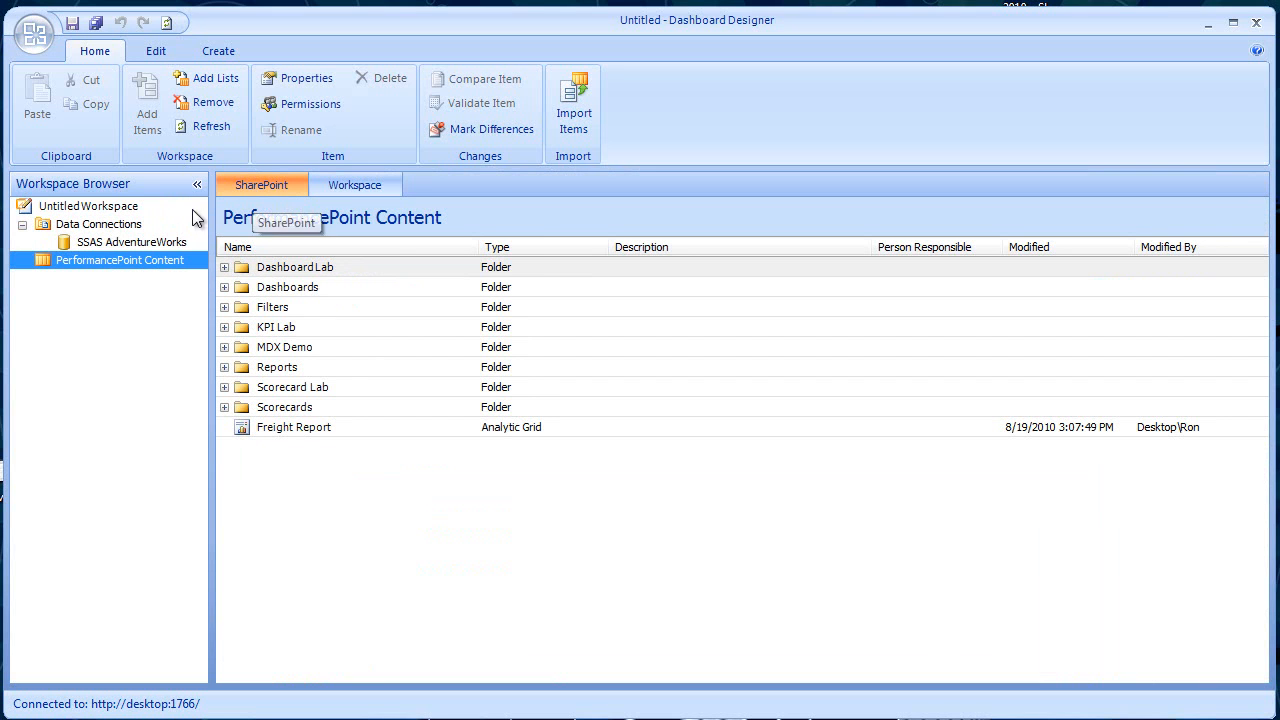
pyautogui.click(140, 224)
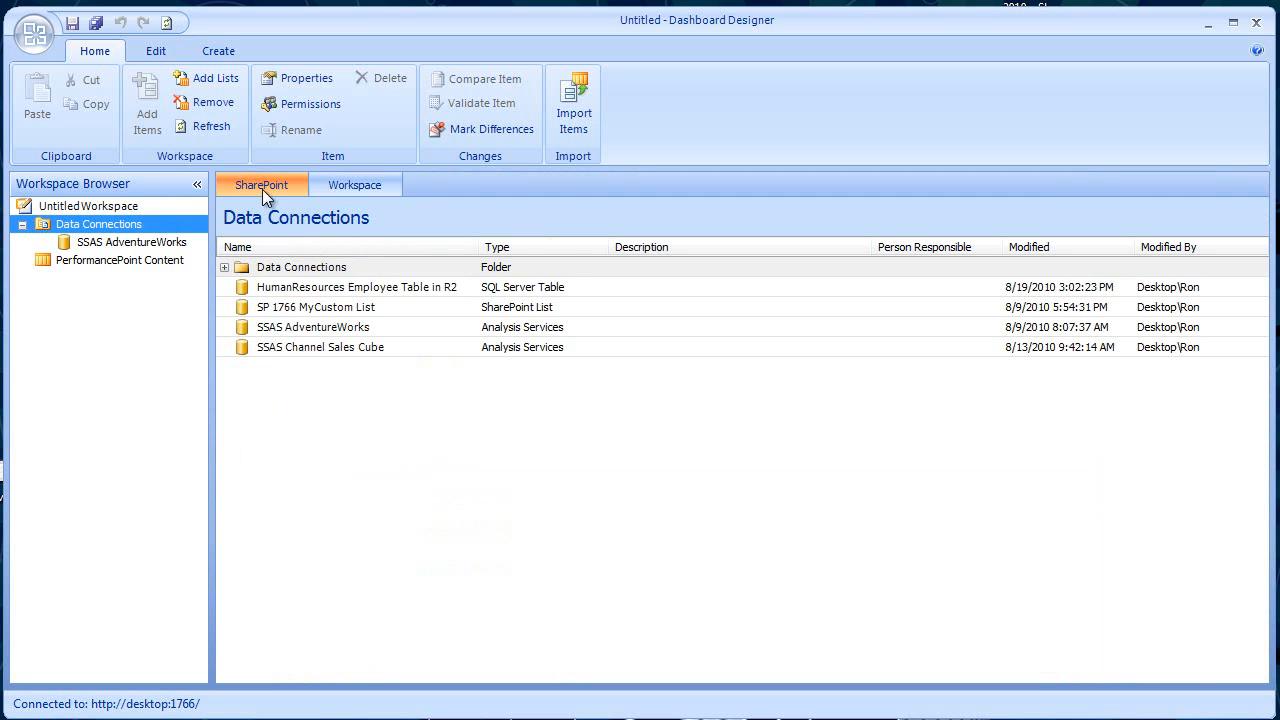
pyautogui.click(333, 186)
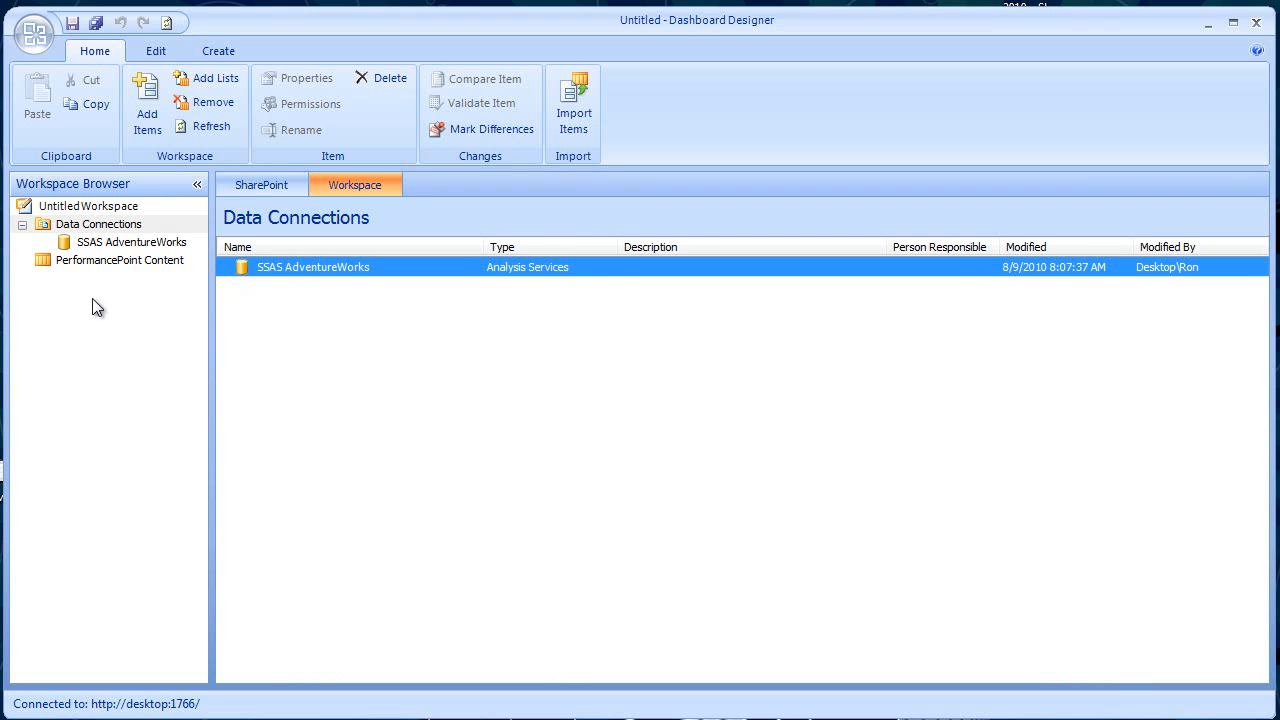
# - Save the untitled workspace to the Desktop as a Dashboard Designer workspace named DEMO of DD
pyautogui.click(85, 207)
pyautogui.click(85, 207)
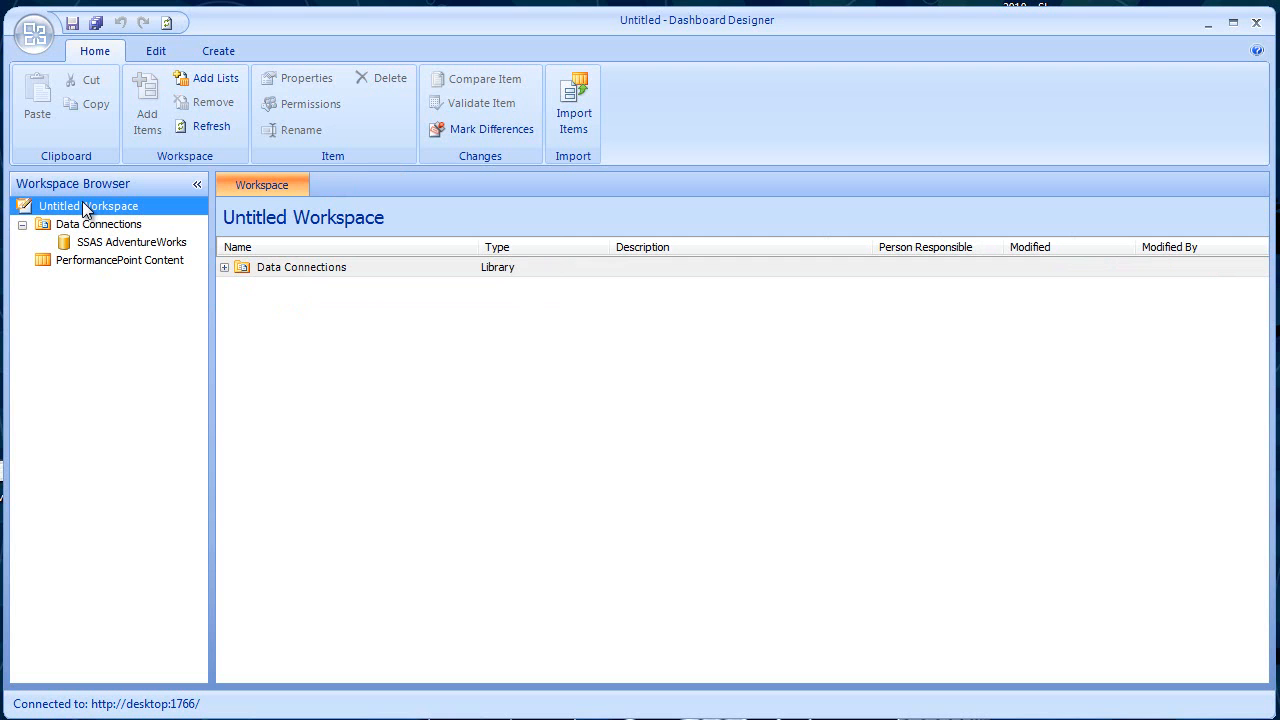
pyautogui.click(31, 33)
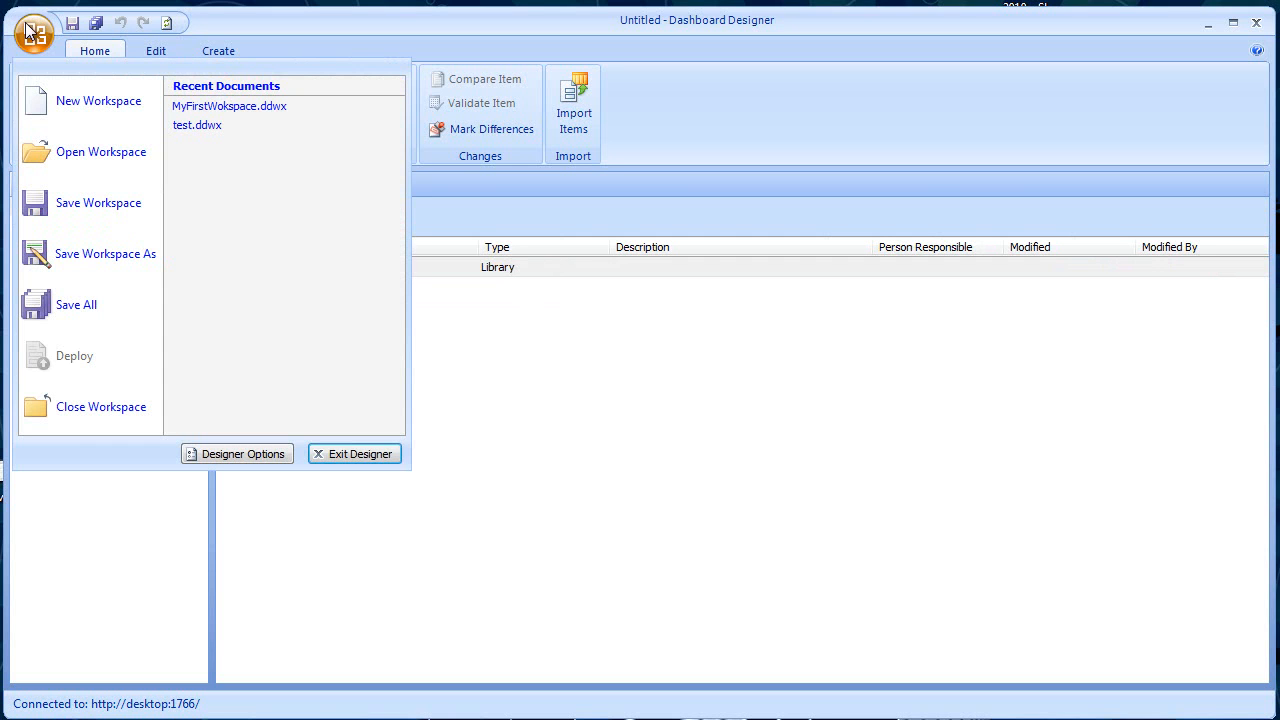
pyautogui.click(88, 262)
pyautogui.scroll(-3, 100, 262)
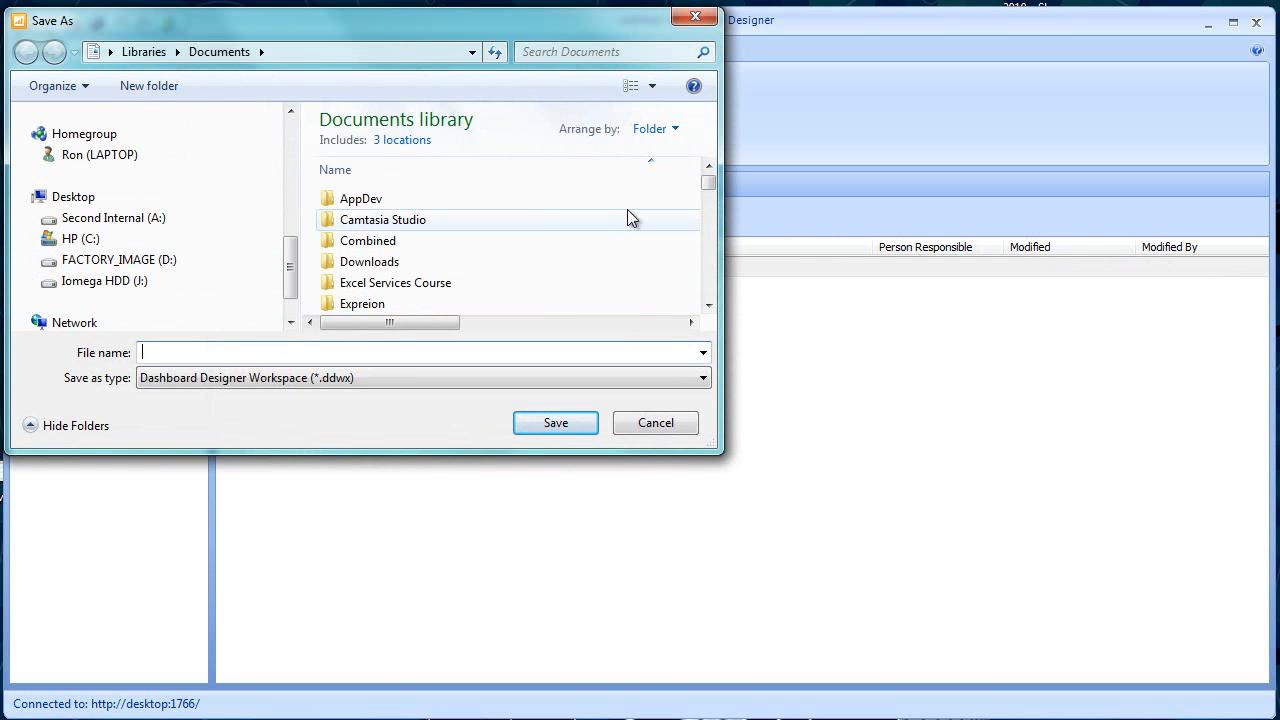
pyautogui.write('DEMO of DD')
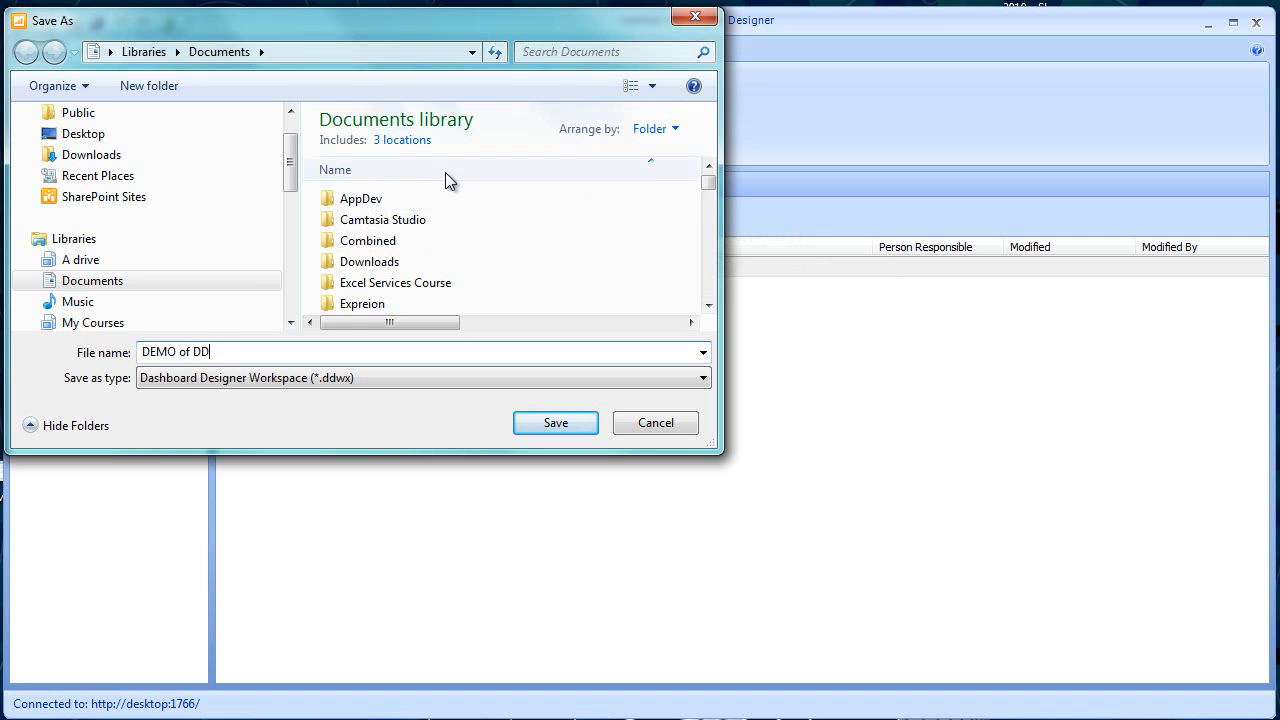
pyautogui.click(83, 138)
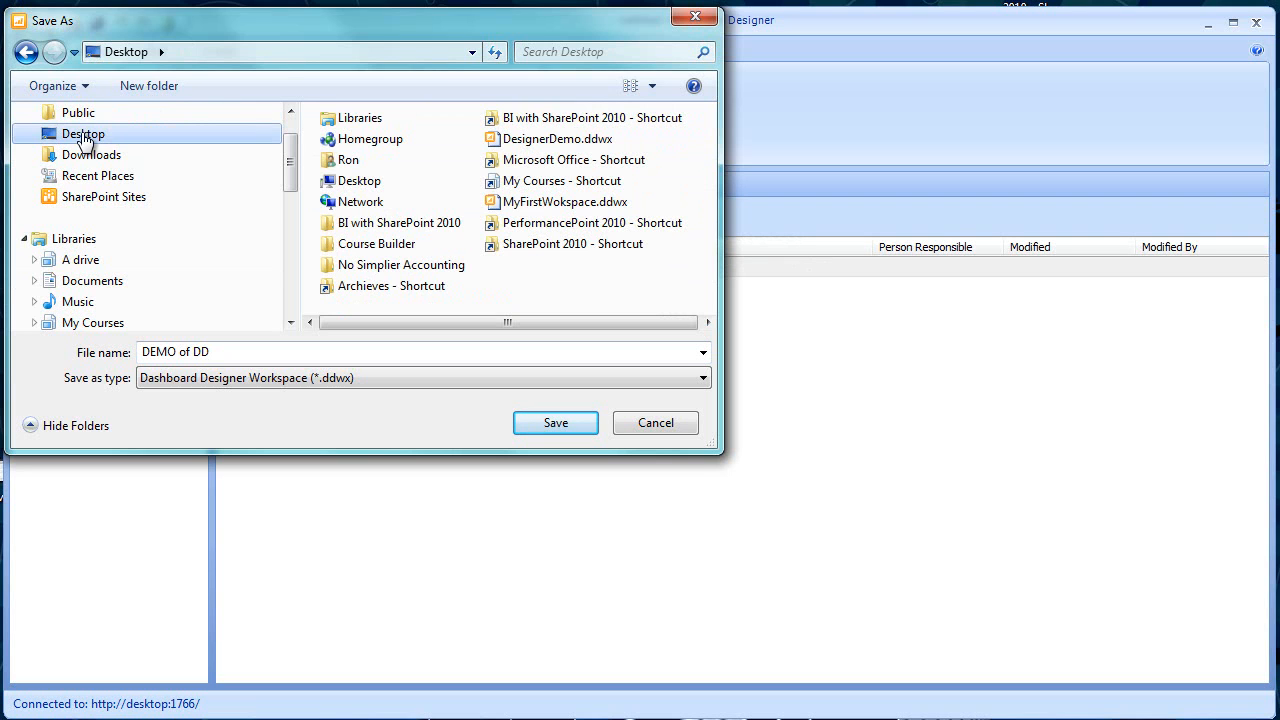
pyautogui.click(85, 196)
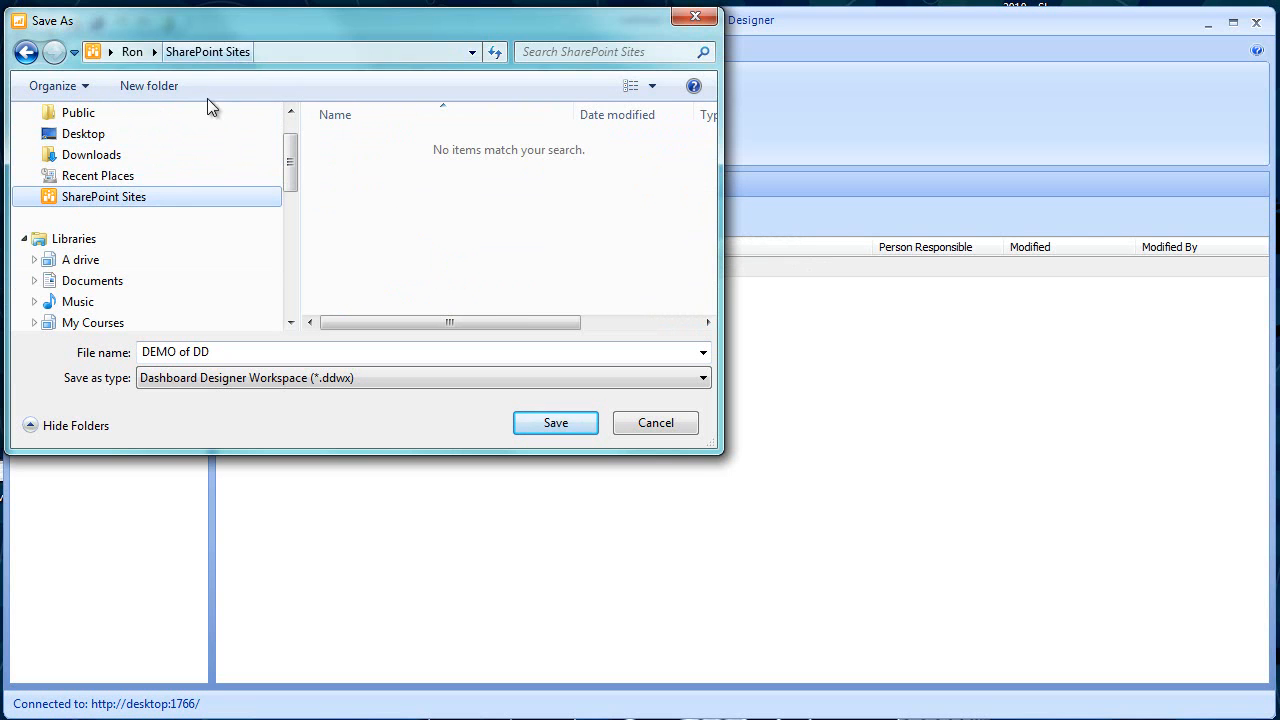
pyautogui.click(83, 138)
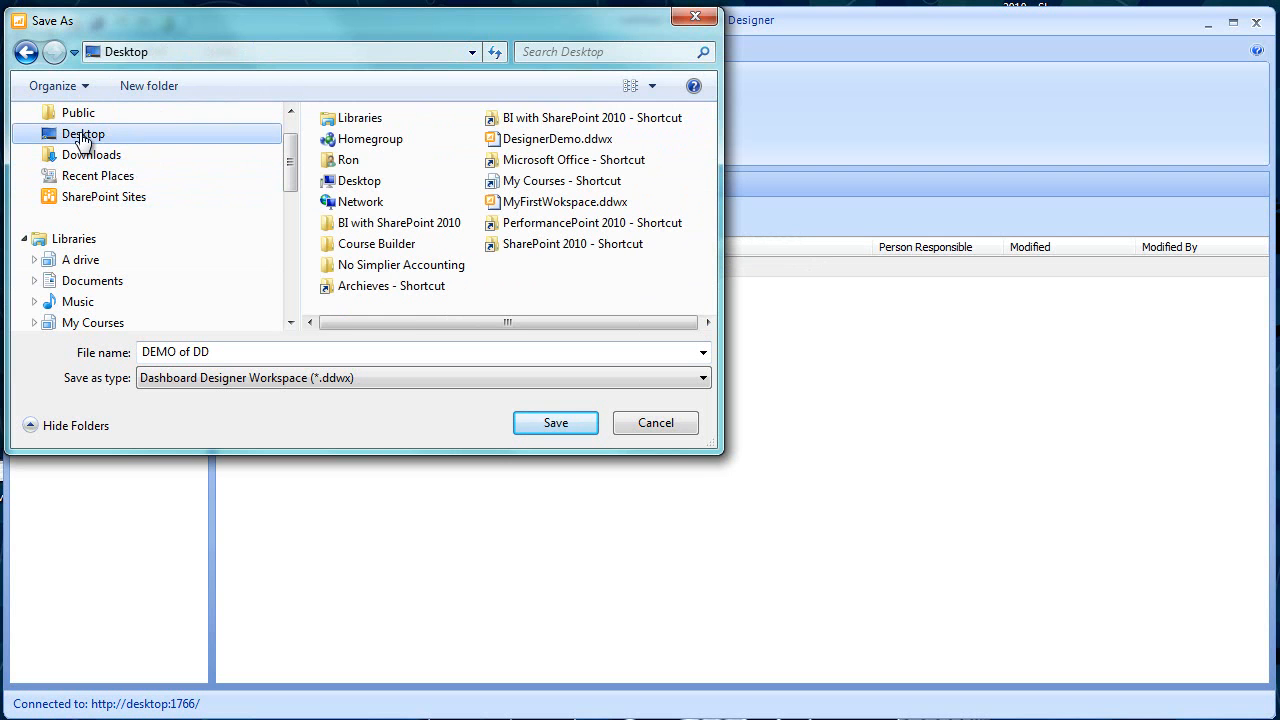
pyautogui.click(554, 425)
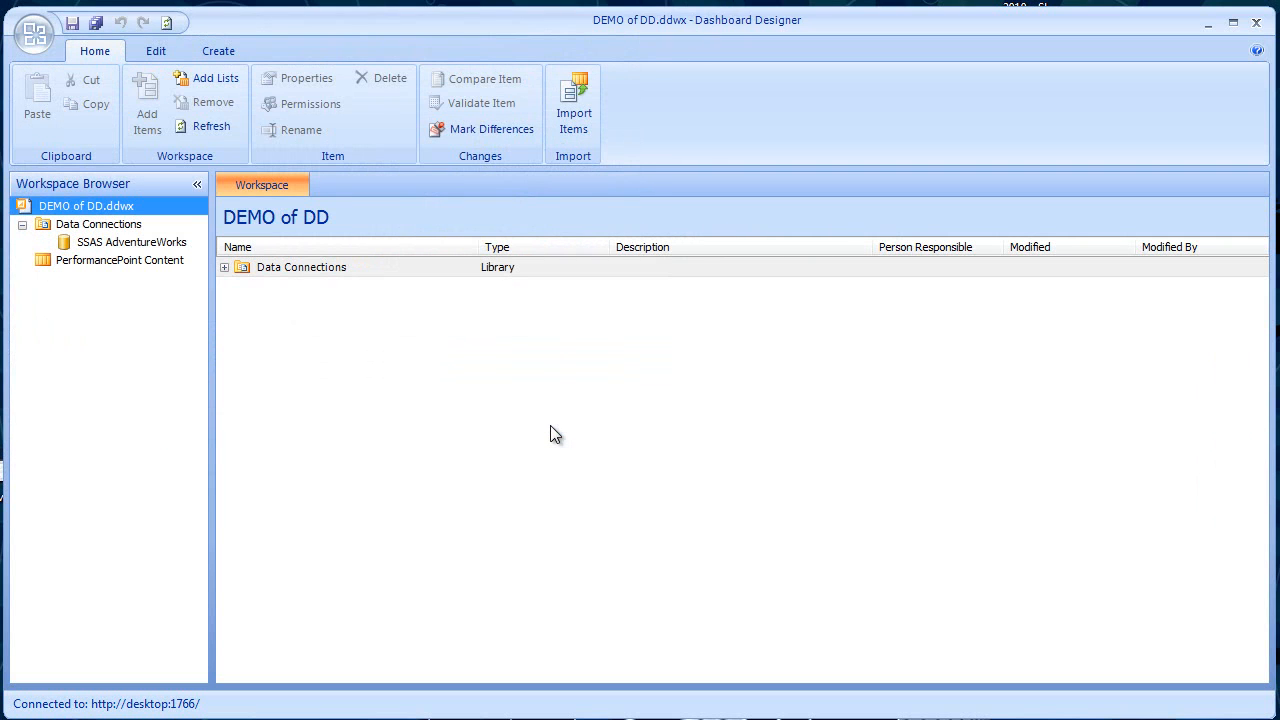
# - Review the editing and creation commands available for the contents of the DEMO of DD workspace
pyautogui.click(264, 183)
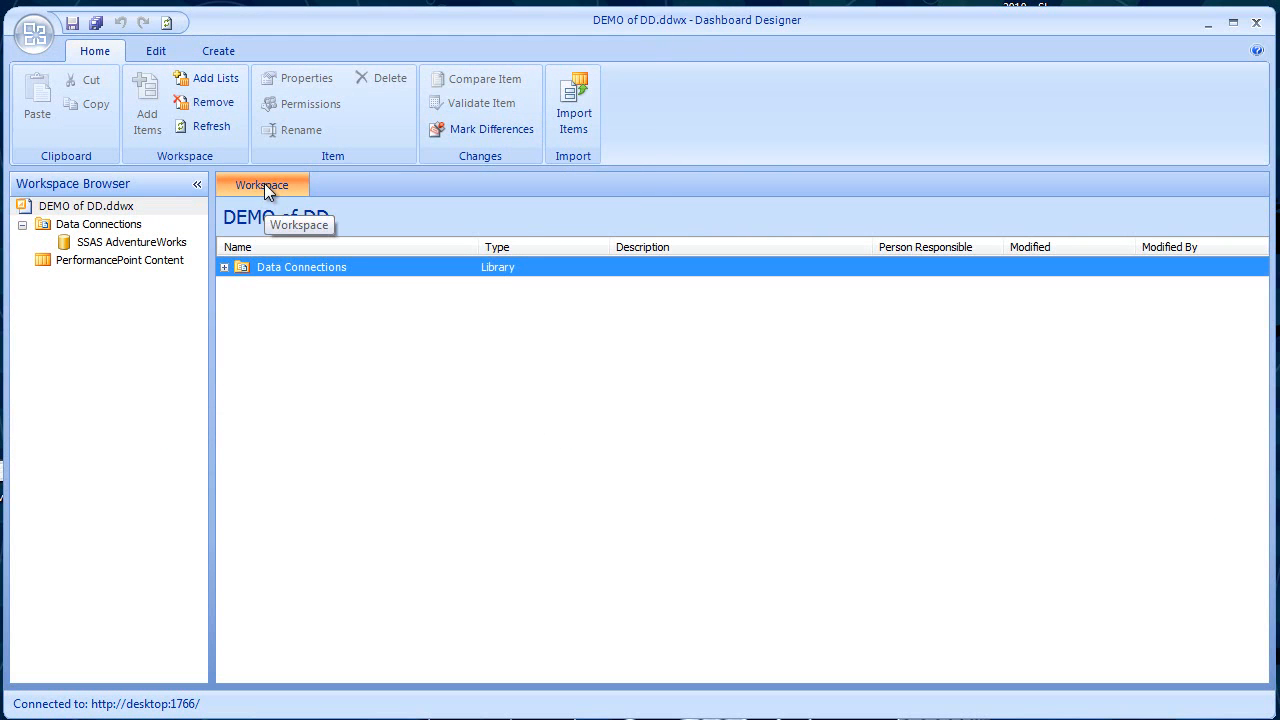
pyautogui.click(153, 53)
pyautogui.click(207, 51)
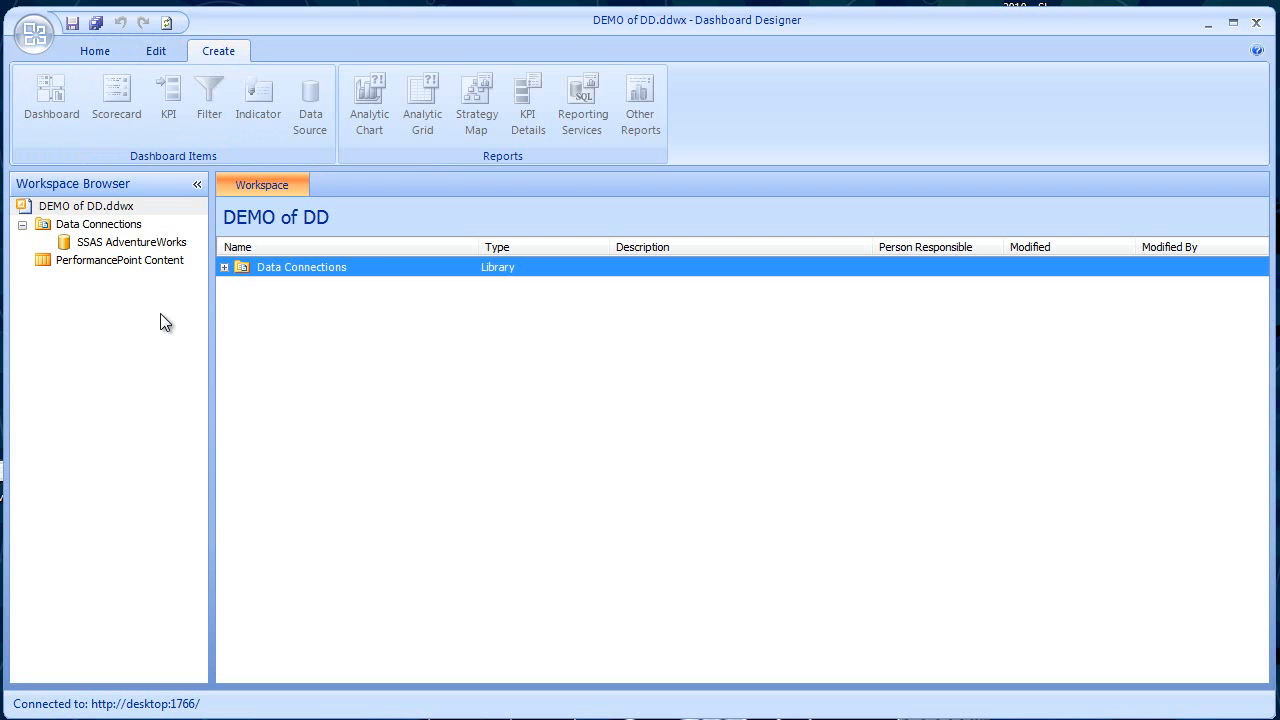
# - Create a new KPI in the PerformancePoint Content list from the Blank KPI template
pyautogui.click(93, 260)
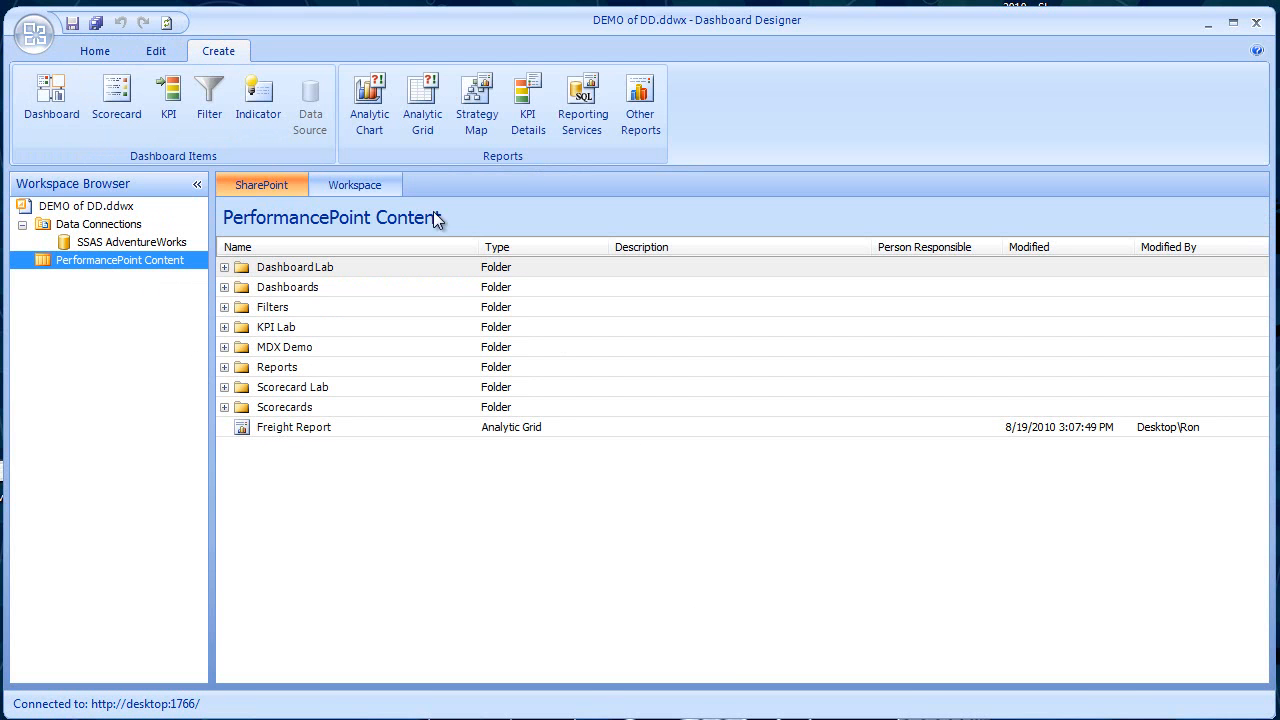
pyautogui.click(162, 51)
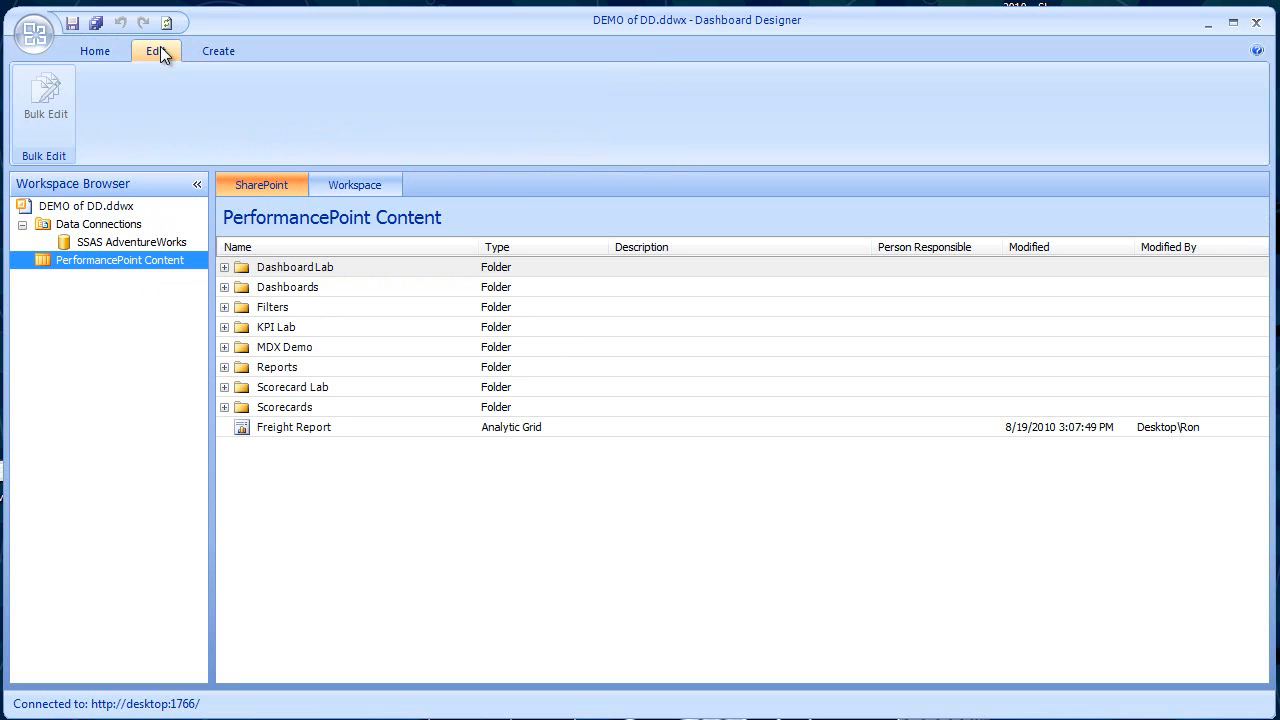
pyautogui.click(100, 51)
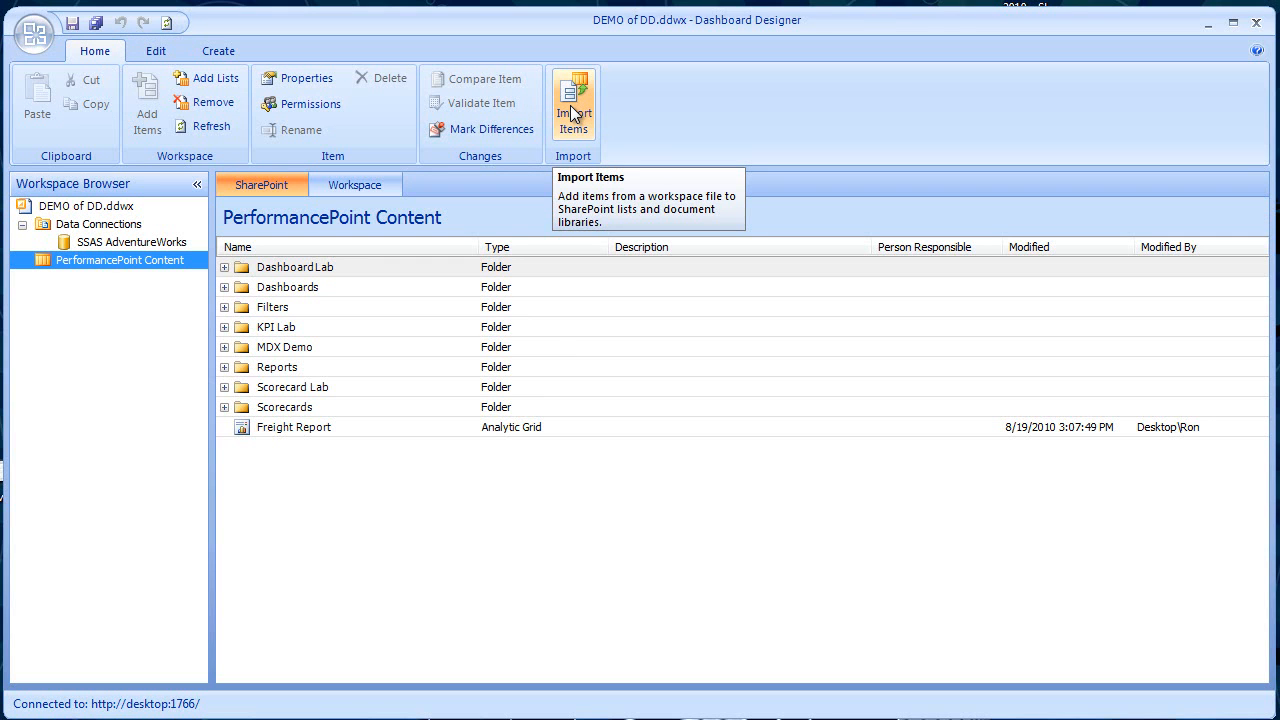
pyautogui.click(223, 57)
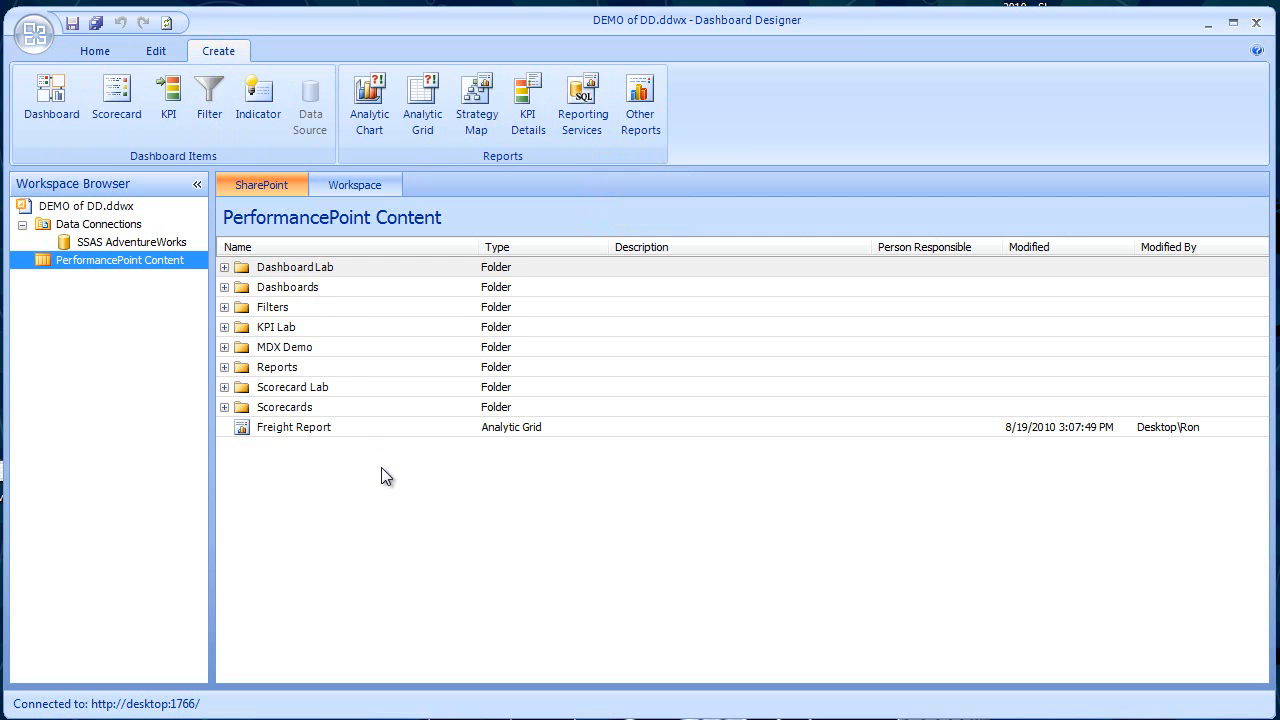
pyautogui.click(170, 92)
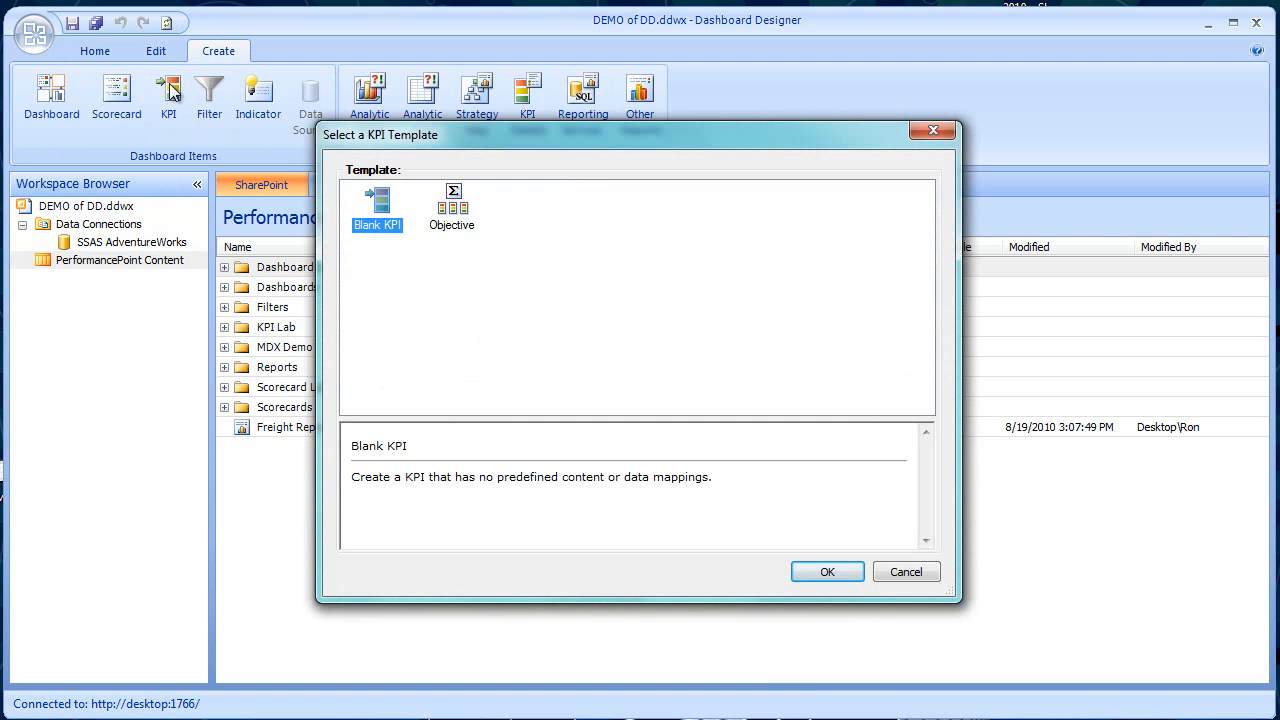
pyautogui.click(826, 574)
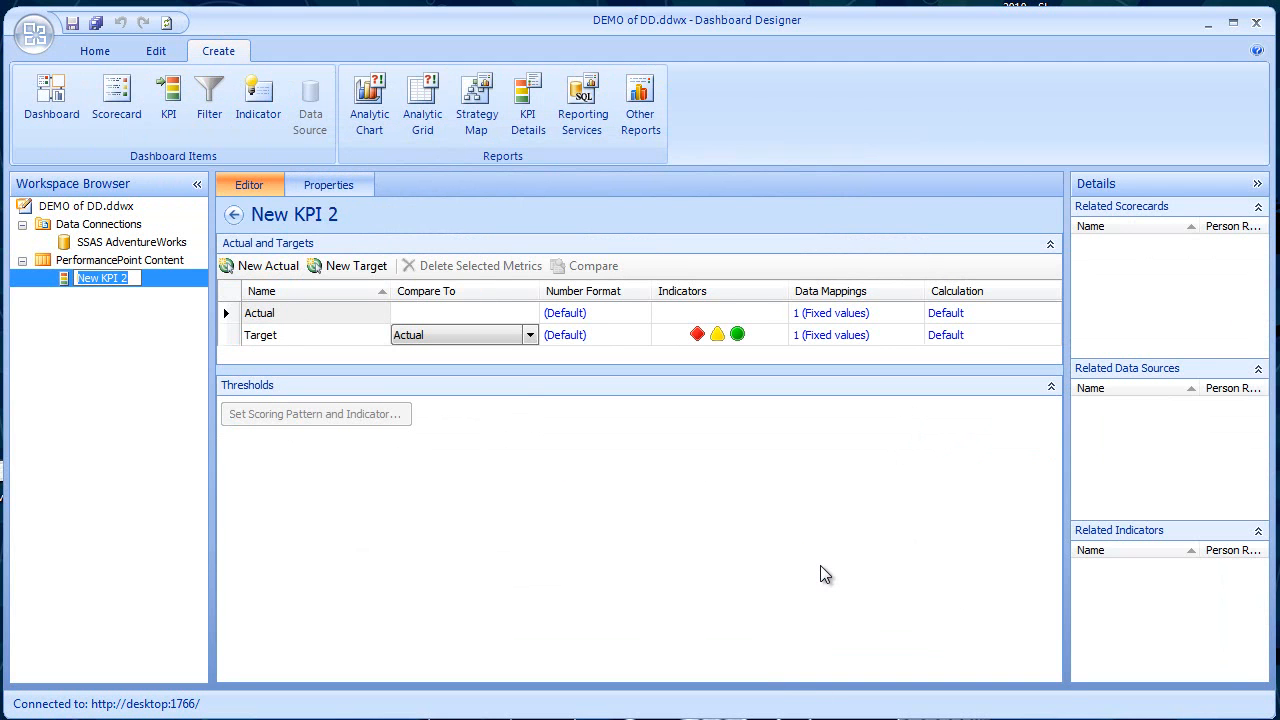
# - Set the new KPI's name to DEMO of DD KPI in its general properties
pyautogui.click(350, 187)
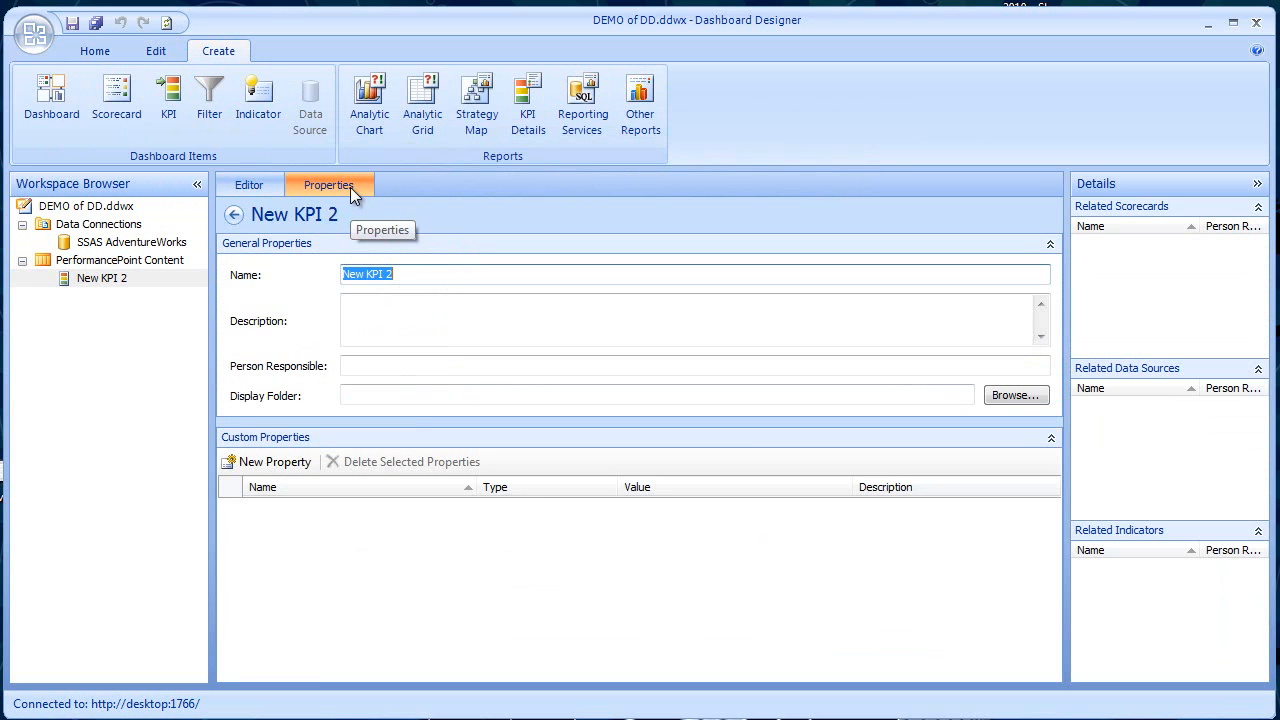
pyautogui.write('DEMo')
pyautogui.press('BackSpace')
pyautogui.write('O of DD KPI')
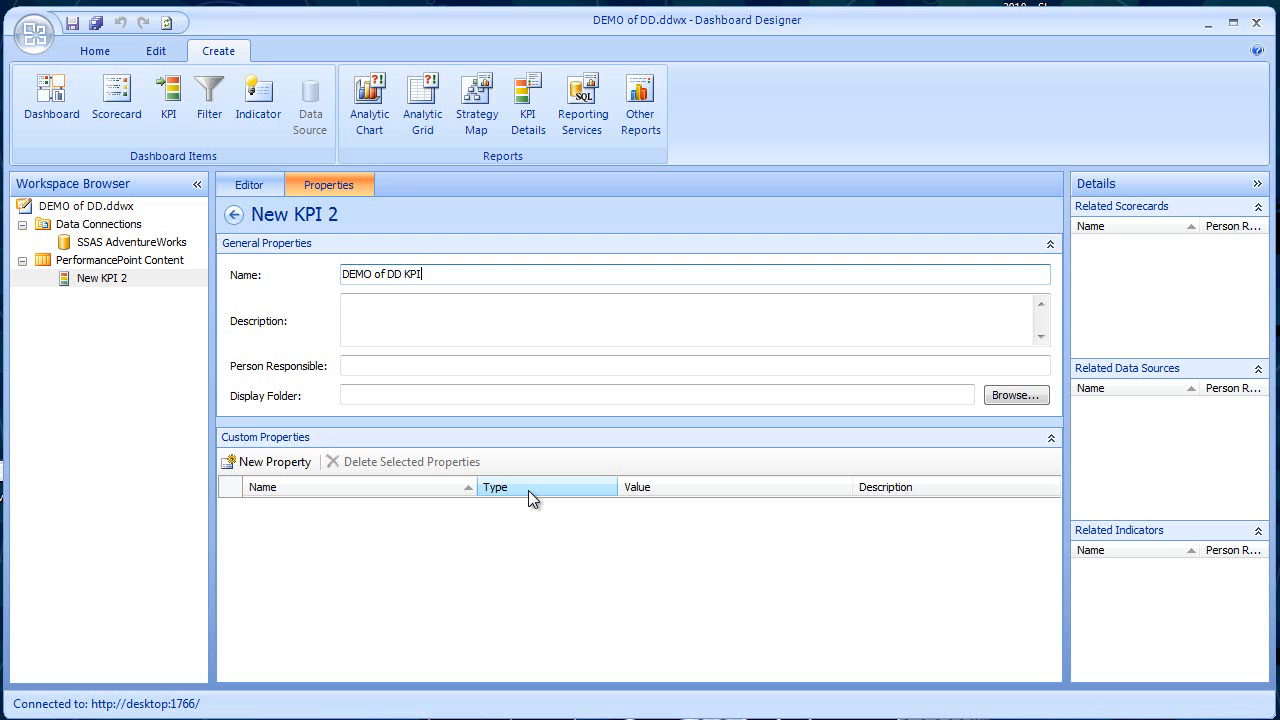
# - Inspect the data mapping of the KPI's Actual metric in the editor and close it without making changes
pyautogui.click(234, 182)
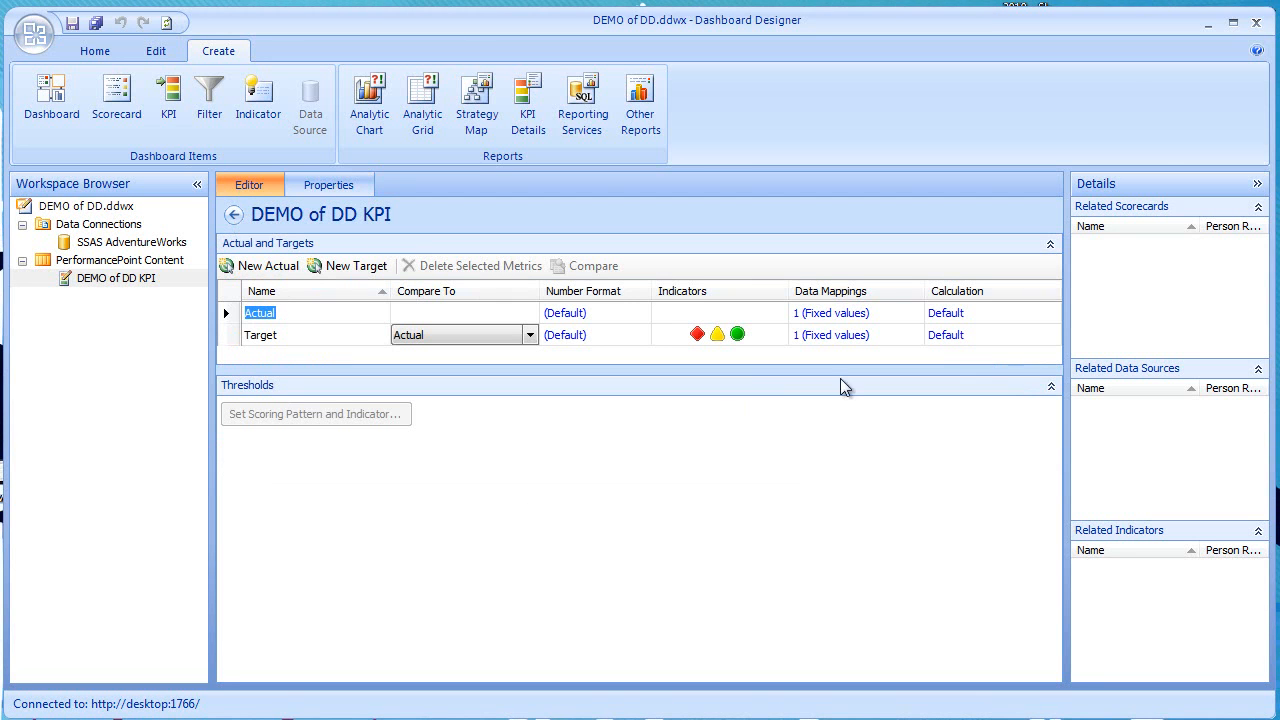
pyautogui.click(830, 313)
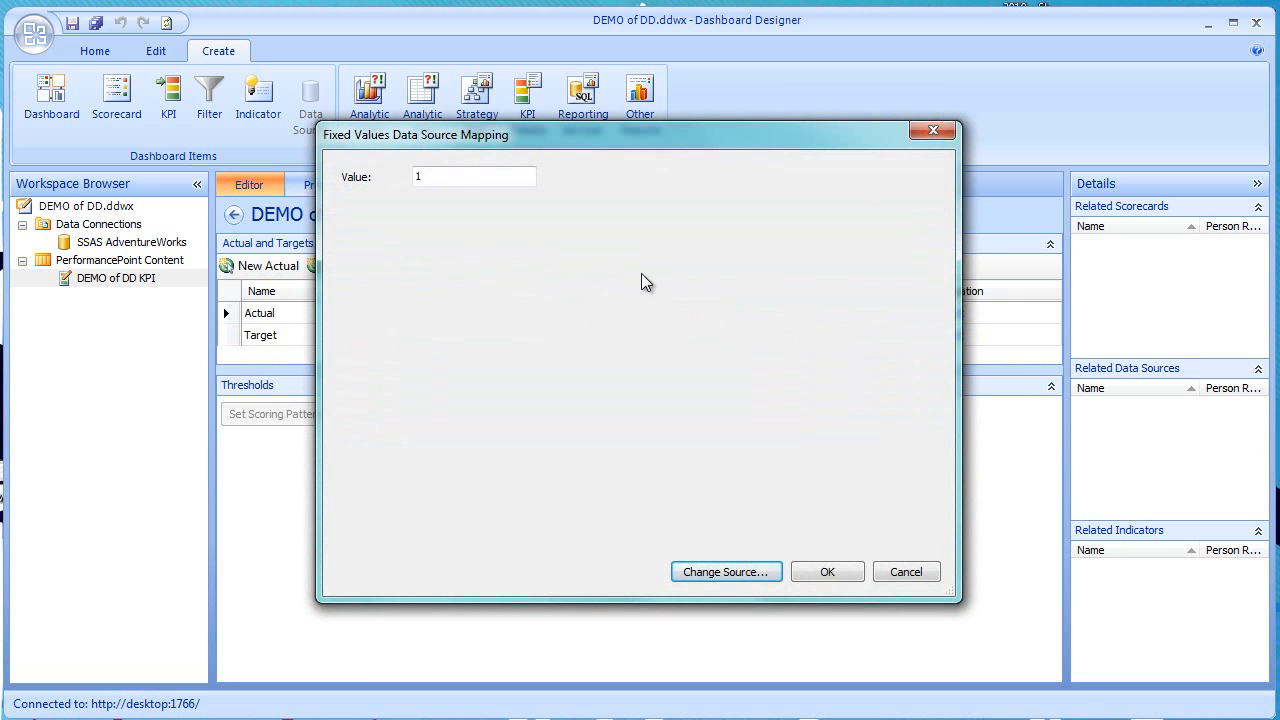
pyautogui.click(908, 577)
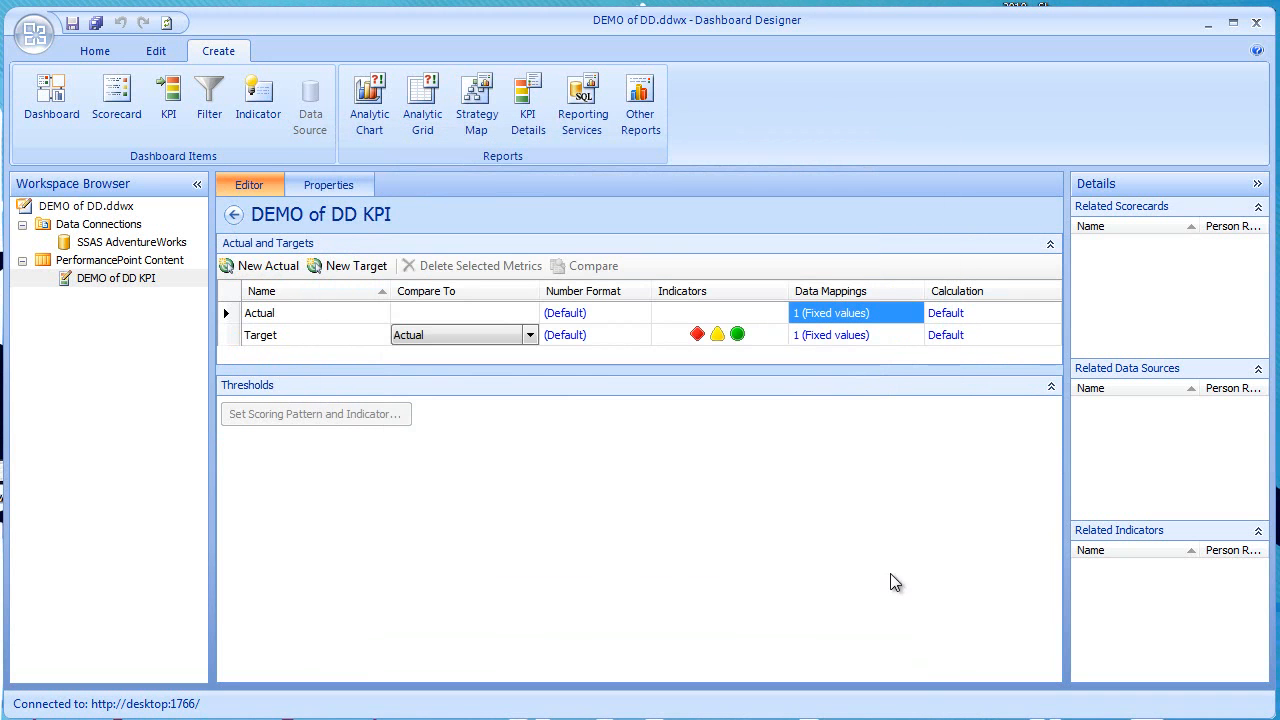
# - Assign the KPI to a display folder named Demo of DD and select that folder in the workspace
pyautogui.click(313, 187)
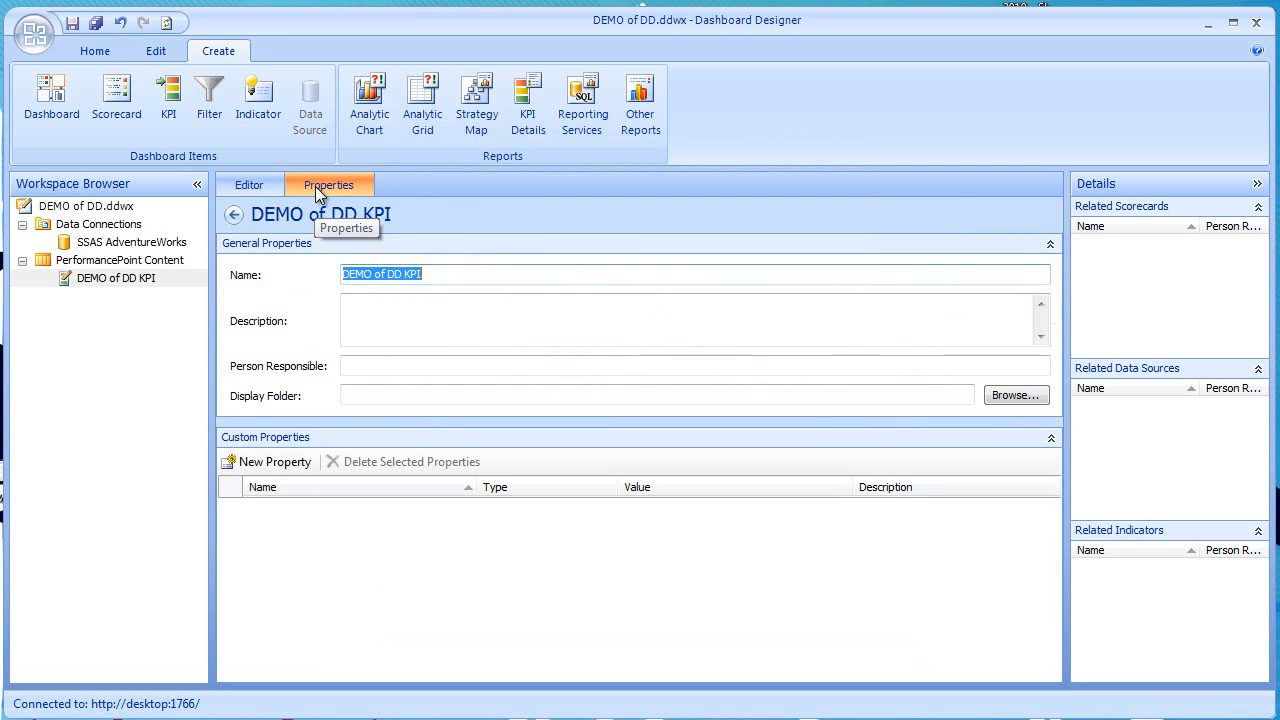
pyautogui.click(354, 395)
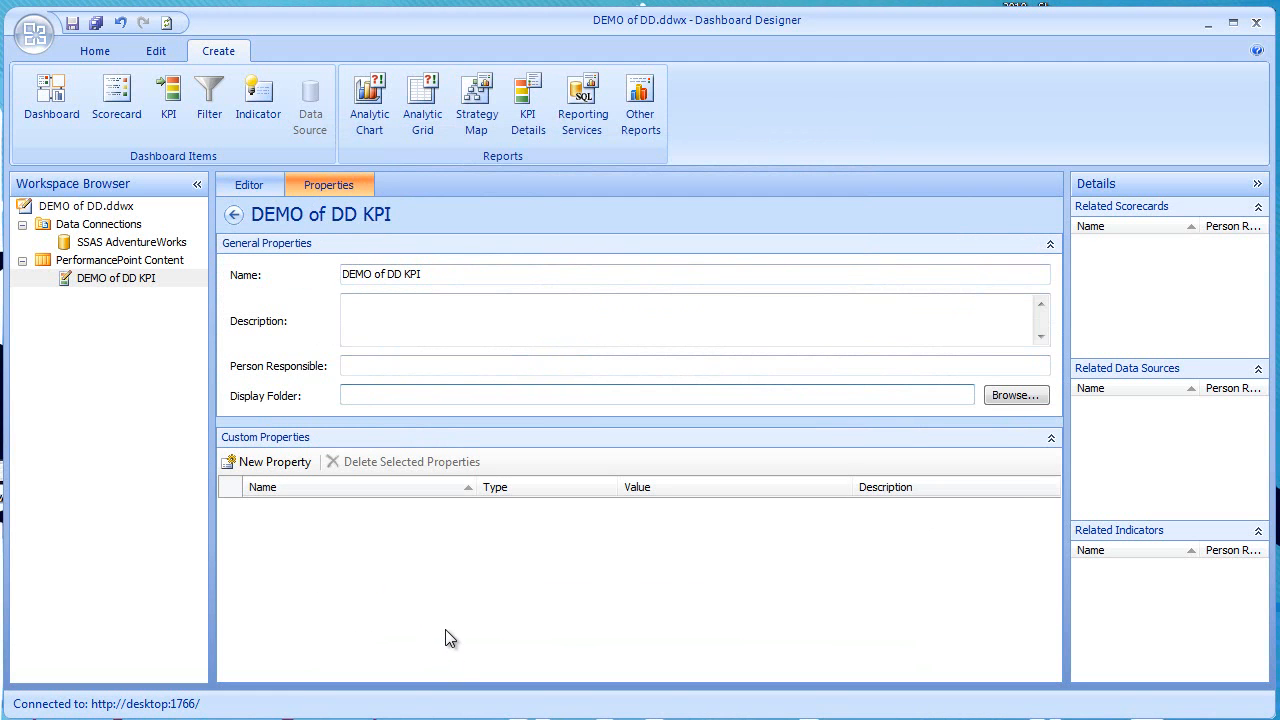
pyautogui.write('Demo of DD')
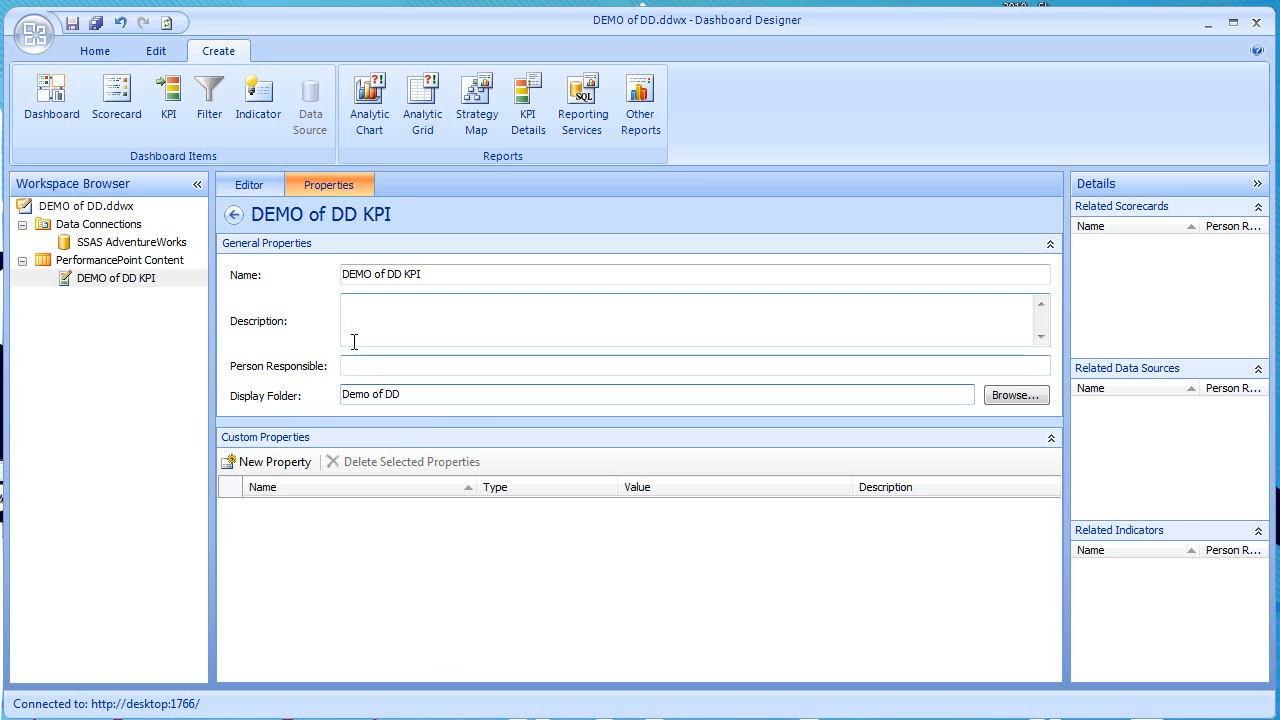
pyautogui.click(100, 284)
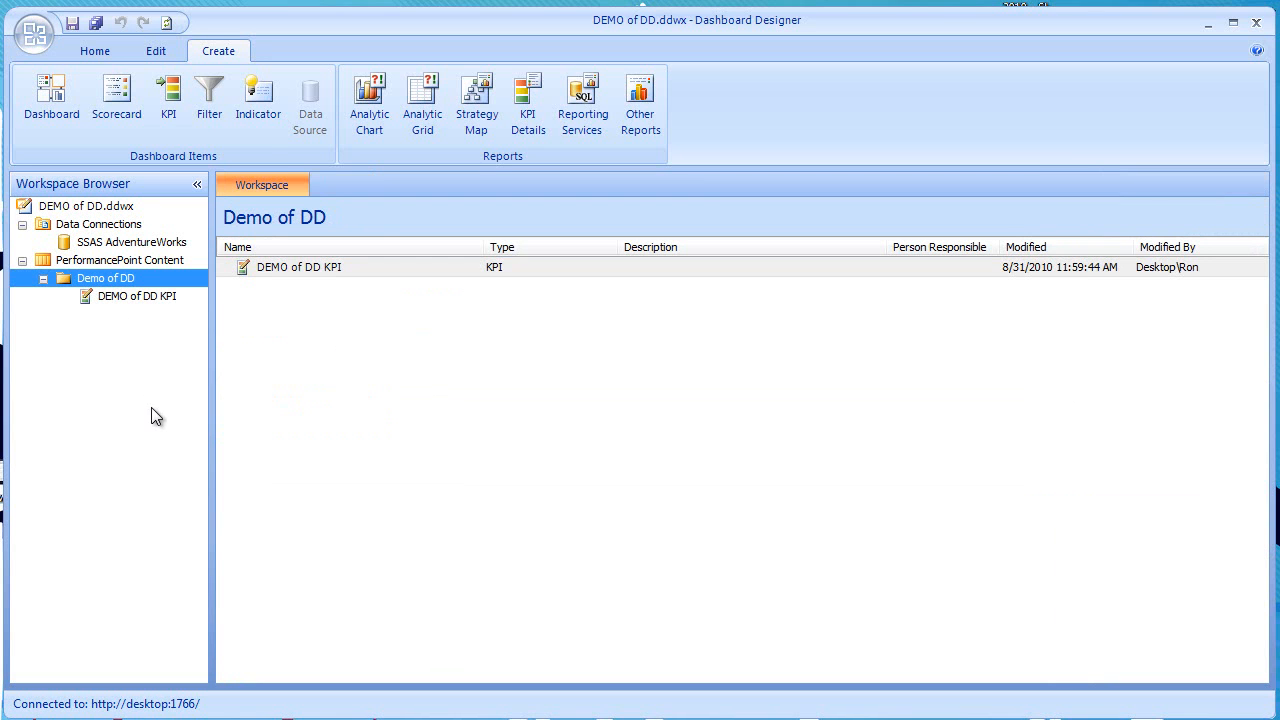
# - Create a new indicator in the Demo of DD folder from the 10 Bar - Medium template
pyautogui.click(117, 304)
pyautogui.click(99, 279)
pyautogui.rightClick(95, 276)
pyautogui.moveTo(210, 291)
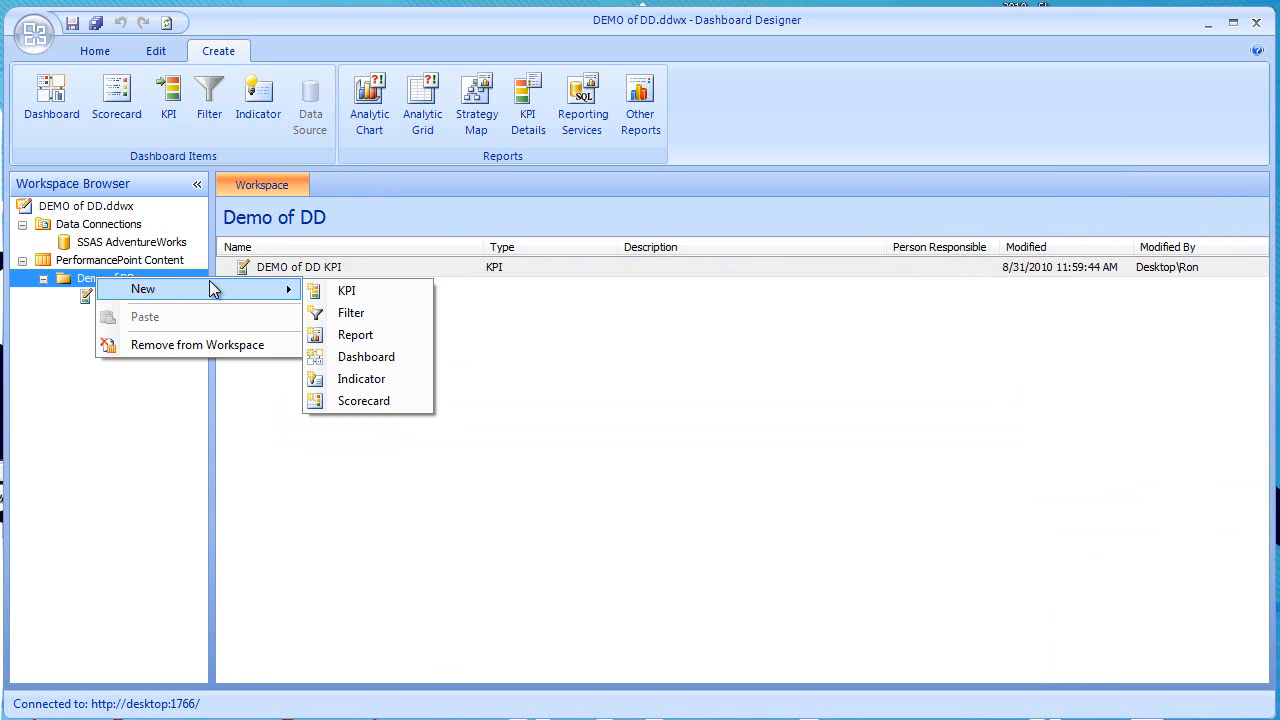
pyautogui.click(371, 379)
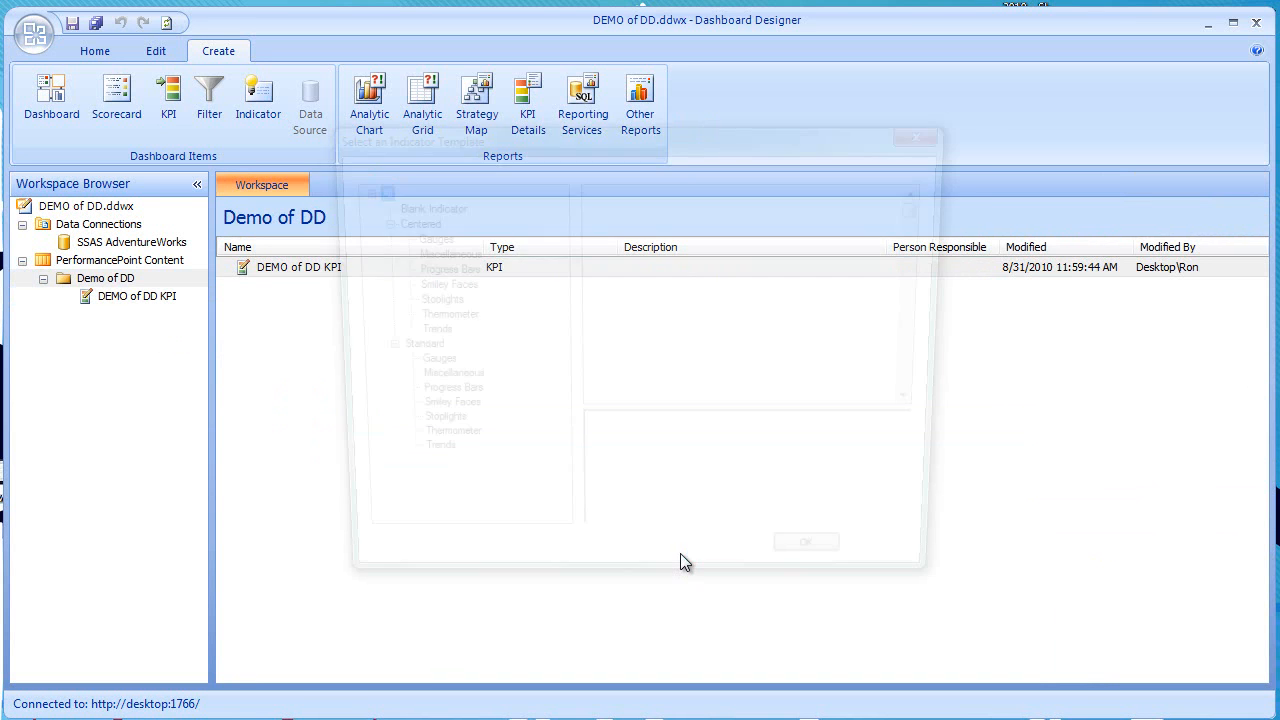
pyautogui.click(627, 302)
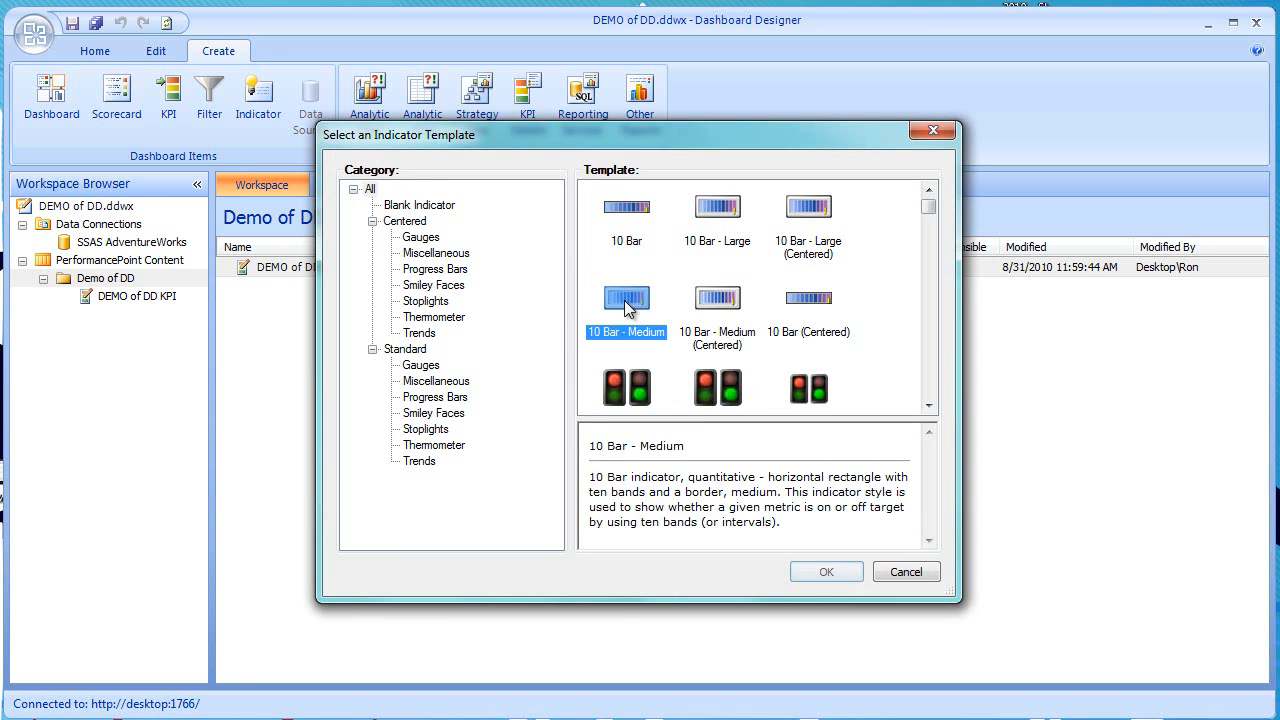
pyautogui.doubleClick(625, 302)
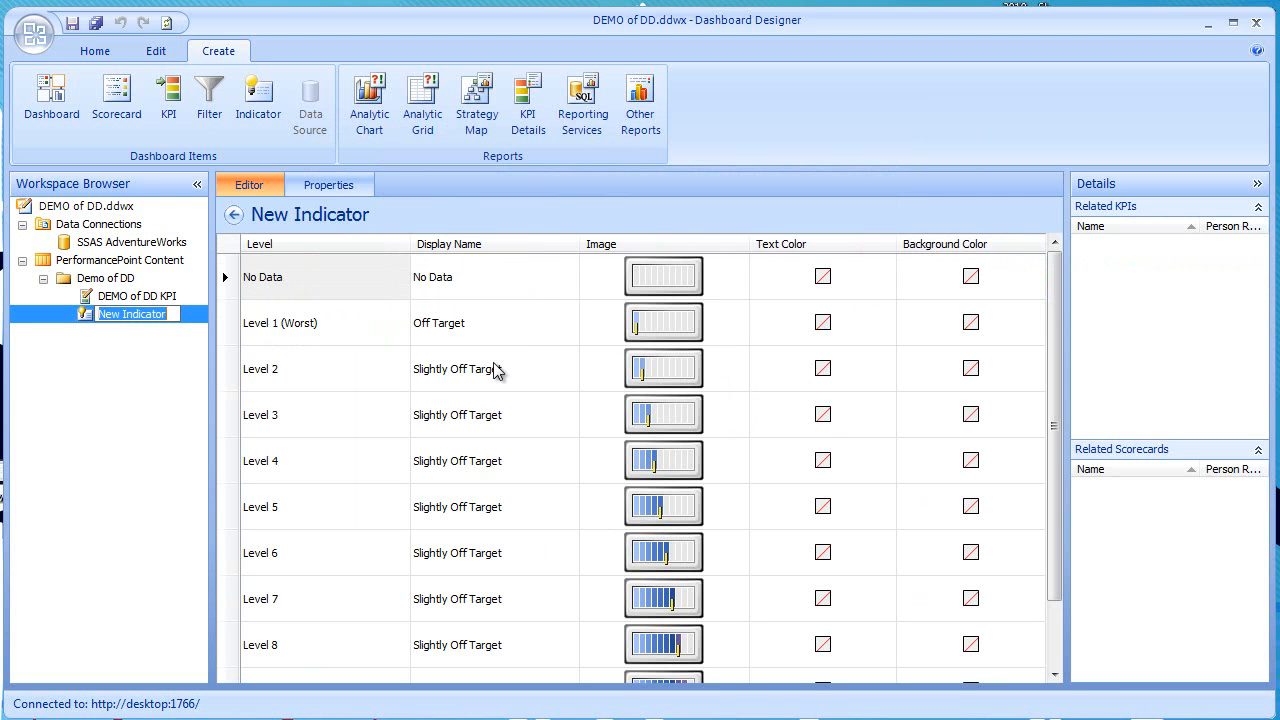
# - Rename the new indicator as Demo DD Indicator and return to its level editor
pyautogui.click(325, 185)
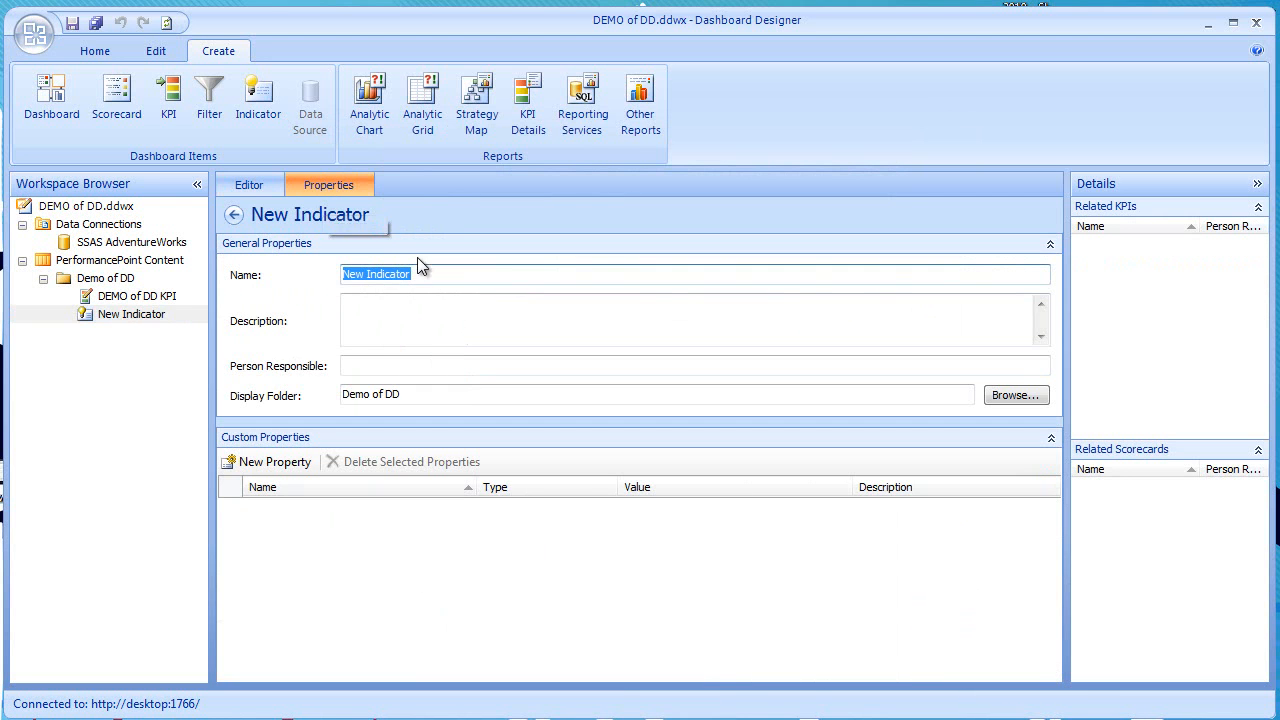
pyautogui.write('D')
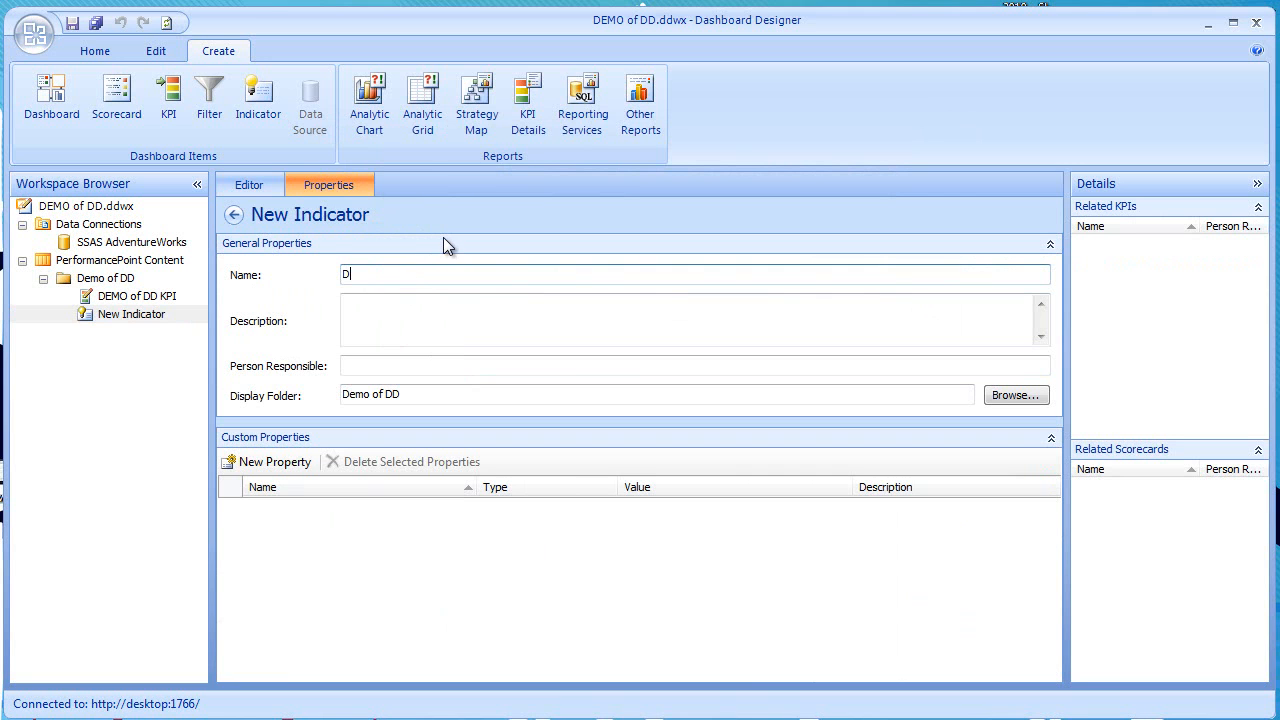
pyautogui.write('emo DD Indicator')
pyautogui.click(246, 185)
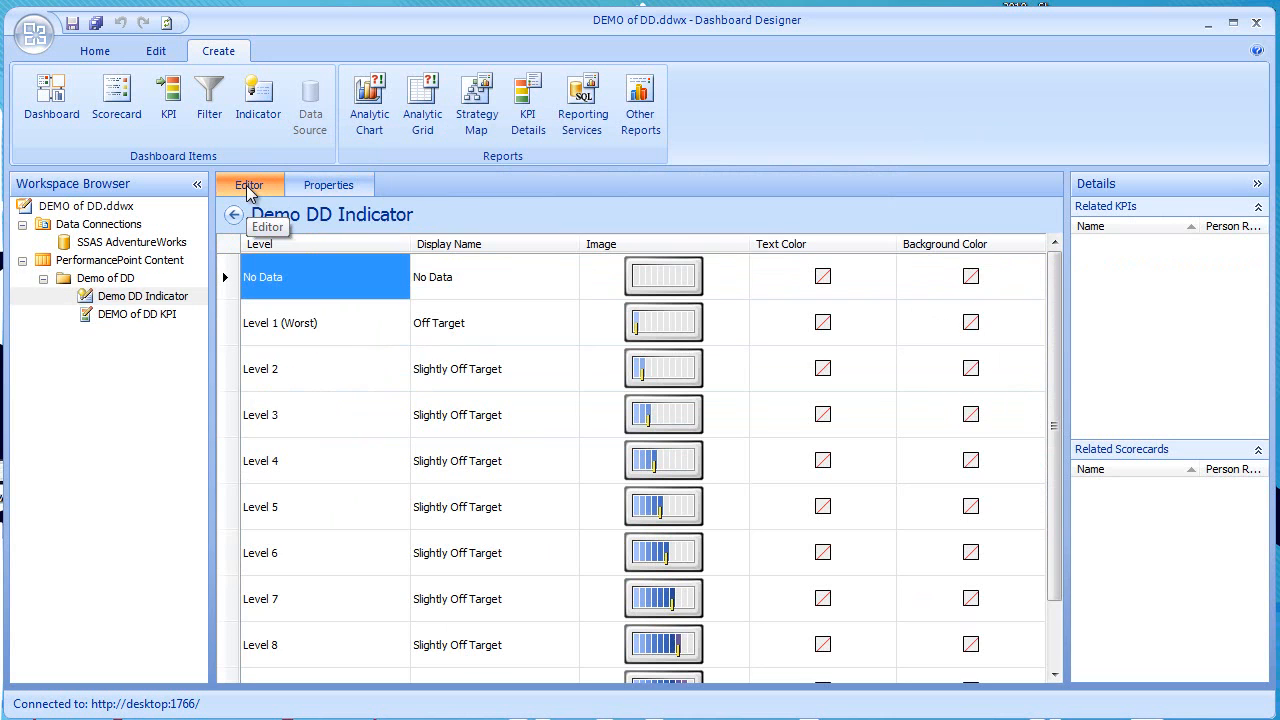
# - Open the SharePoint item properties of DEMO of DD KPI in the browser
pyautogui.click(124, 295)
pyautogui.click(119, 316)
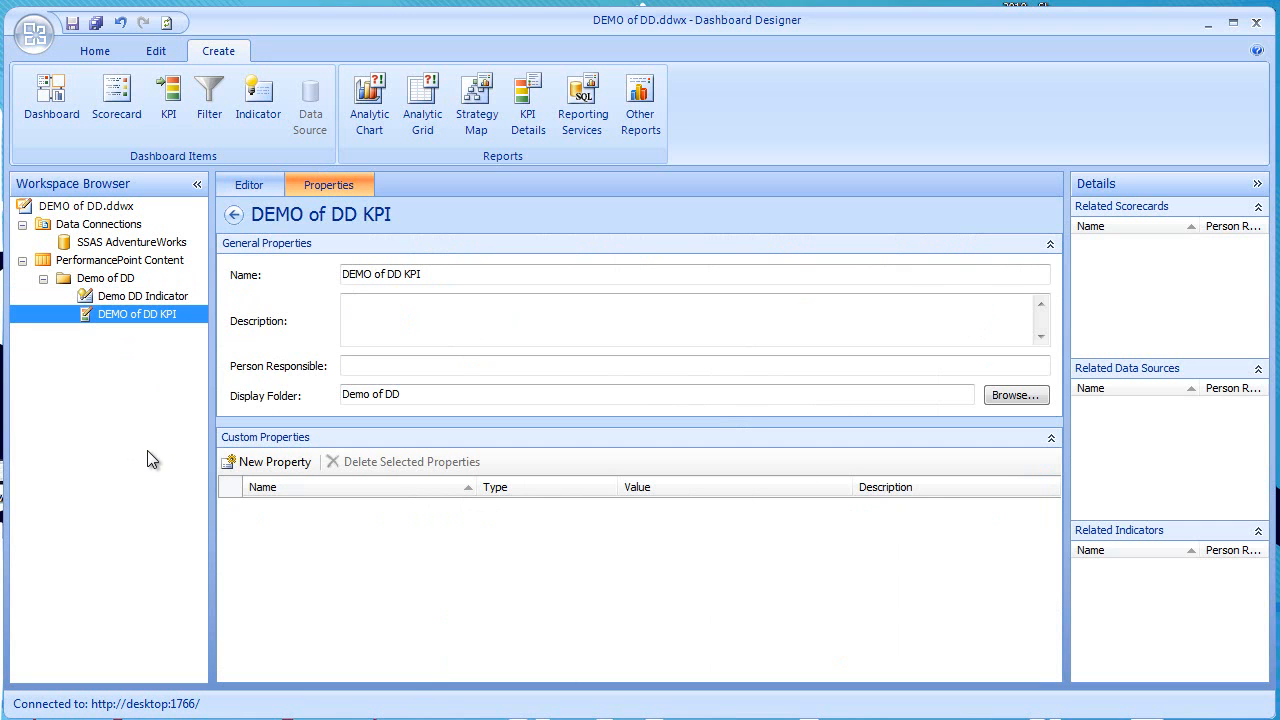
pyautogui.click(95, 51)
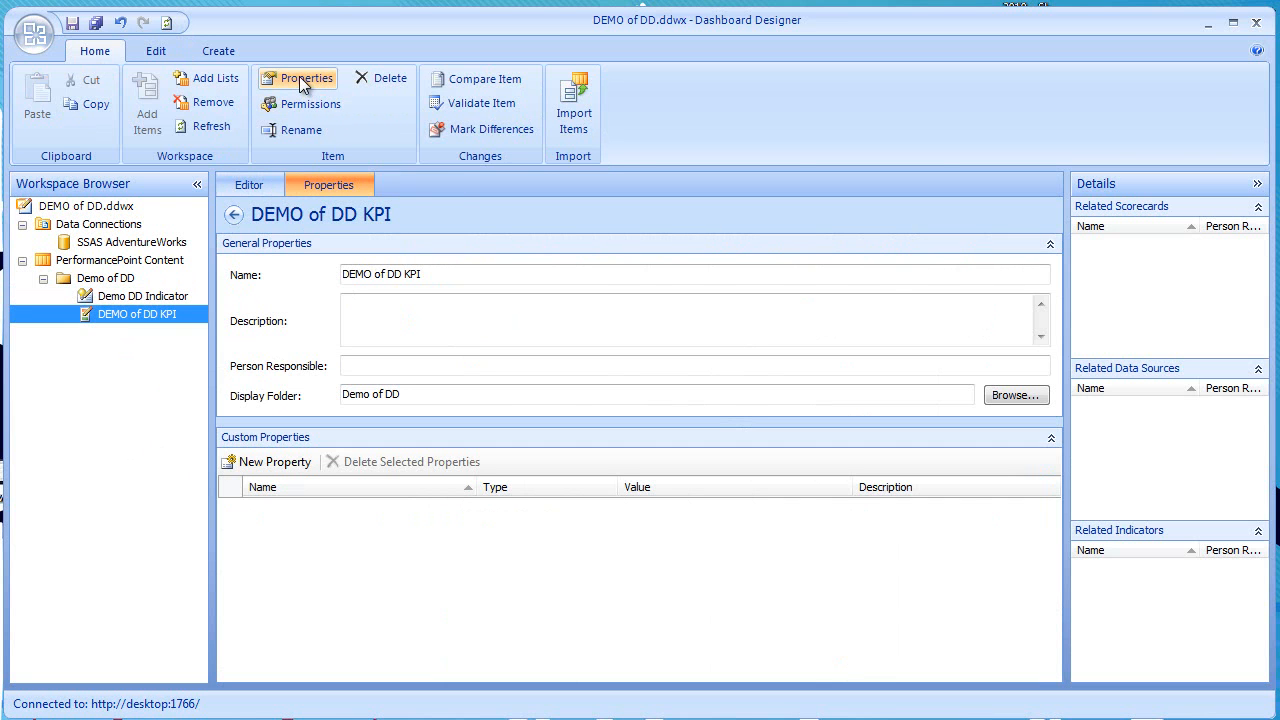
pyautogui.click(300, 78)
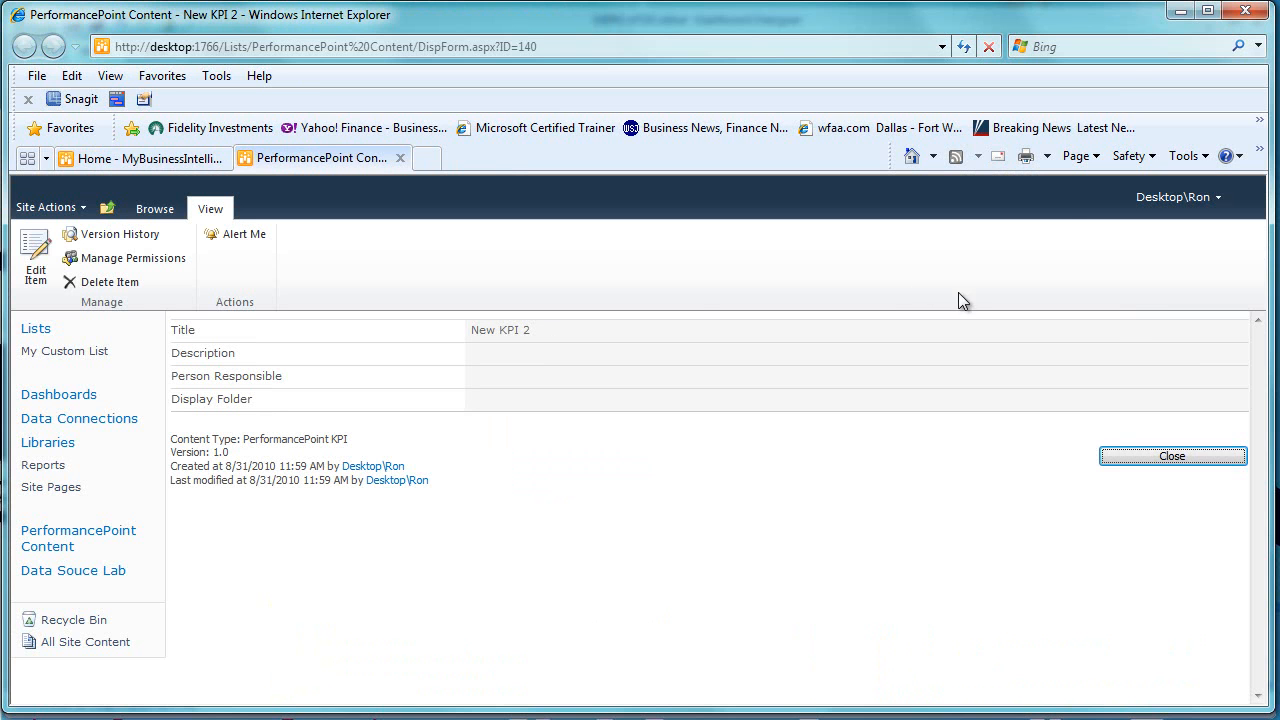
# - Return to Dashboard Designer and save all changed workspace items
pyautogui.click(1180, 11)
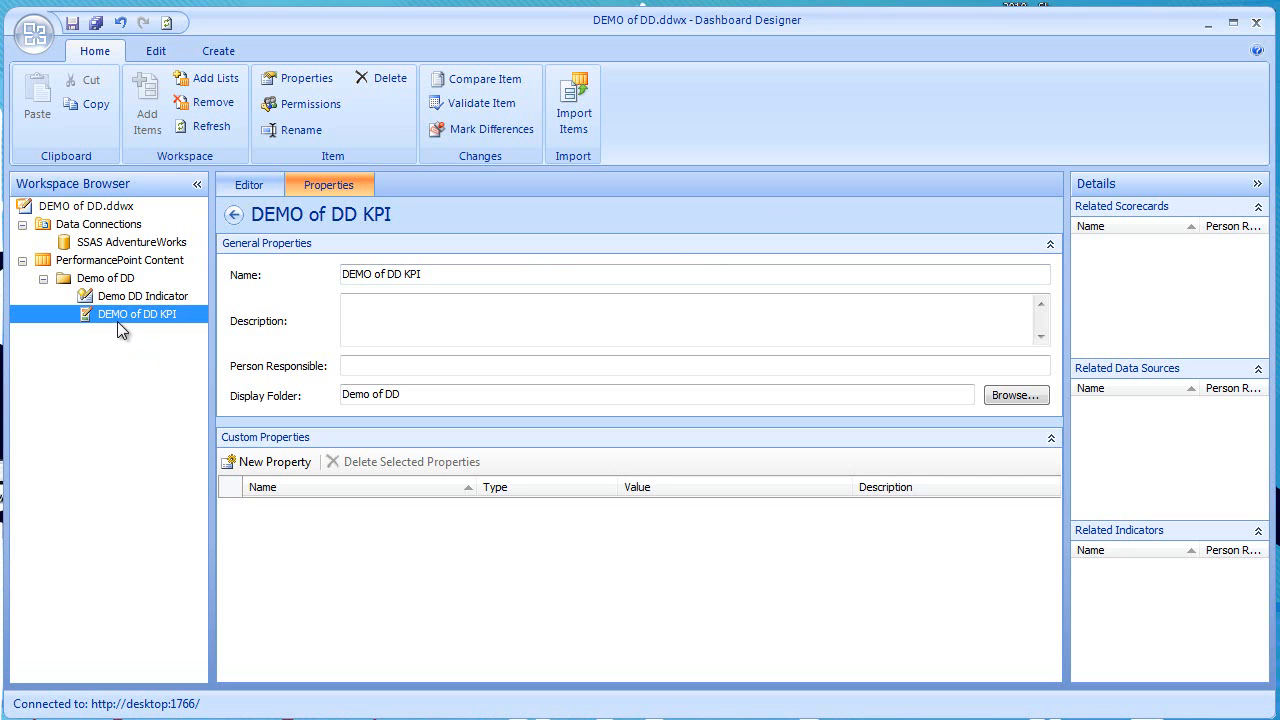
pyautogui.click(96, 23)
pyautogui.click(100, 25)
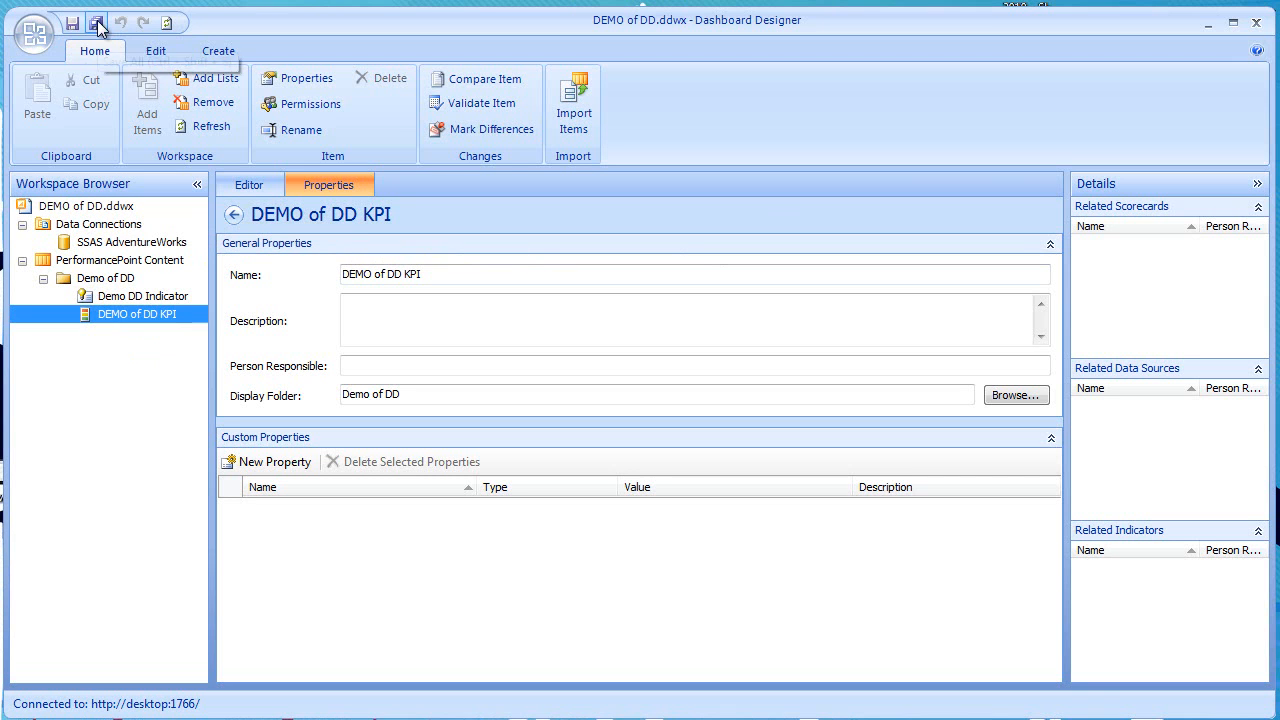
# - Review the saved DEMO of DD KPI item's SharePoint properties in the browser, and return to Dashboard Designer
pyautogui.click(110, 298)
pyautogui.click(143, 316)
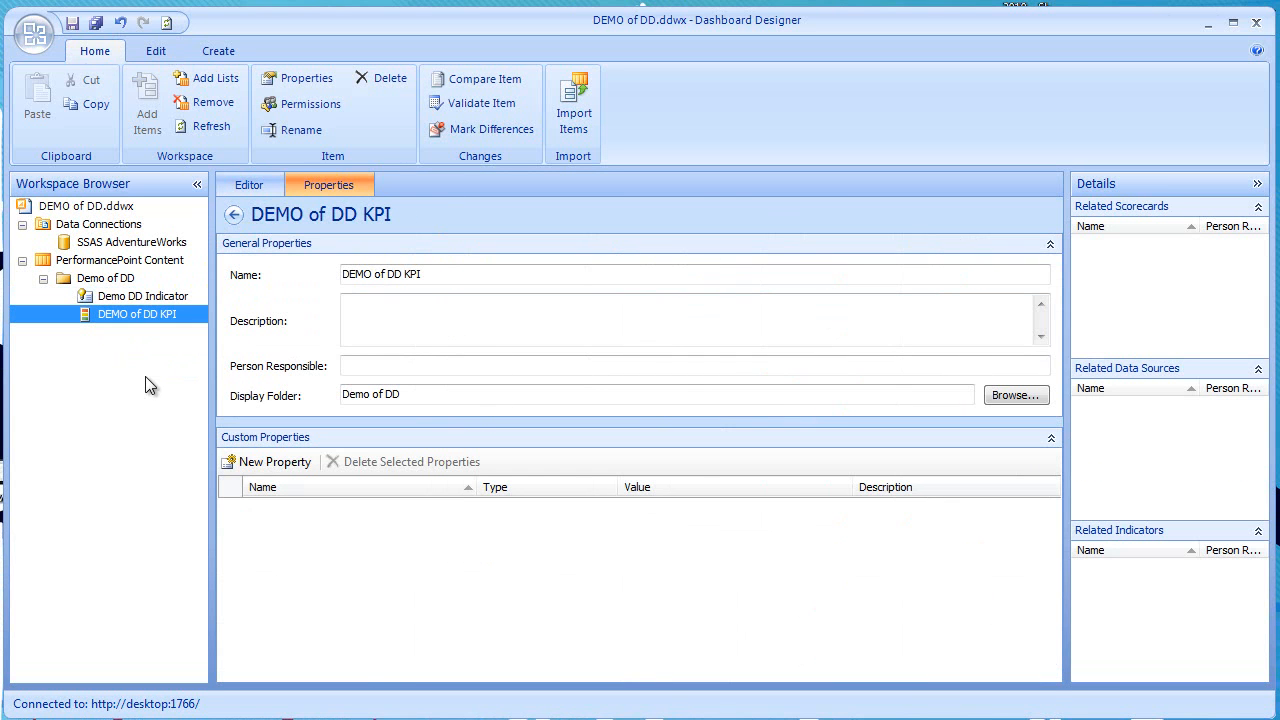
pyautogui.click(287, 80)
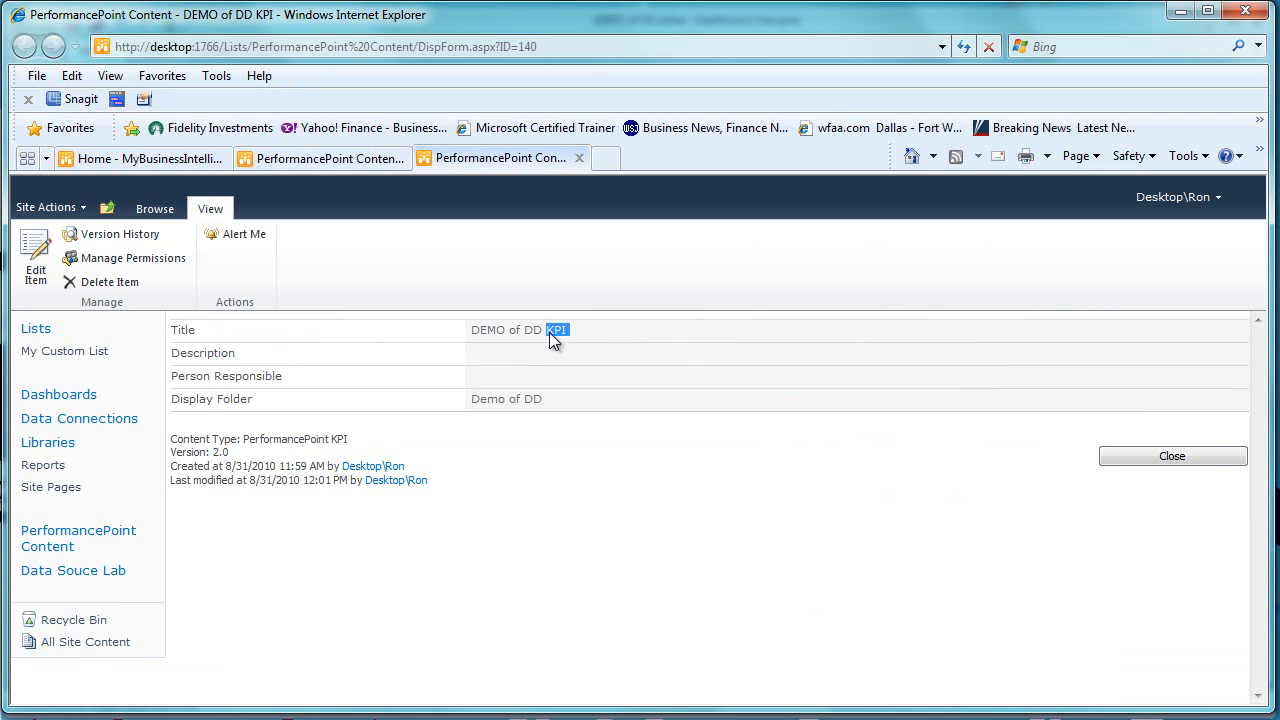
pyautogui.click(621, 378)
pyautogui.click(1180, 11)
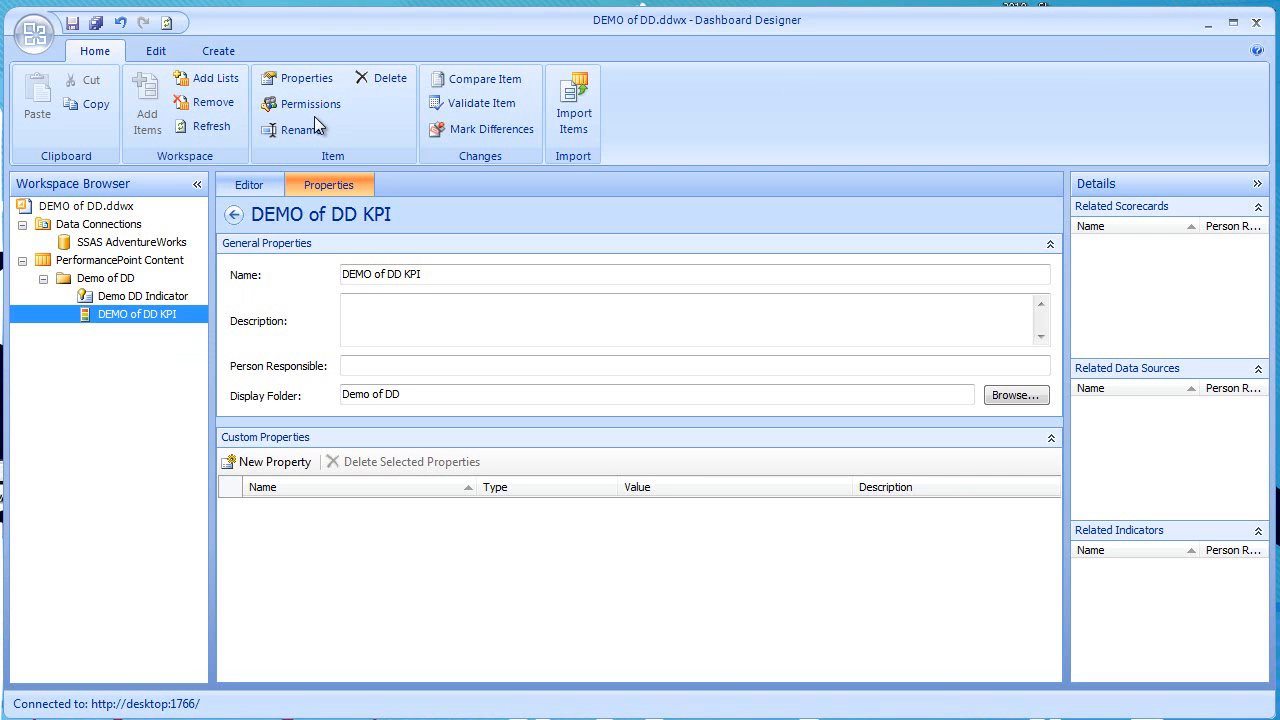
# - Return to the KPI's actual and target metrics and compare the saved workspace version with the server version
pyautogui.click(616, 323)
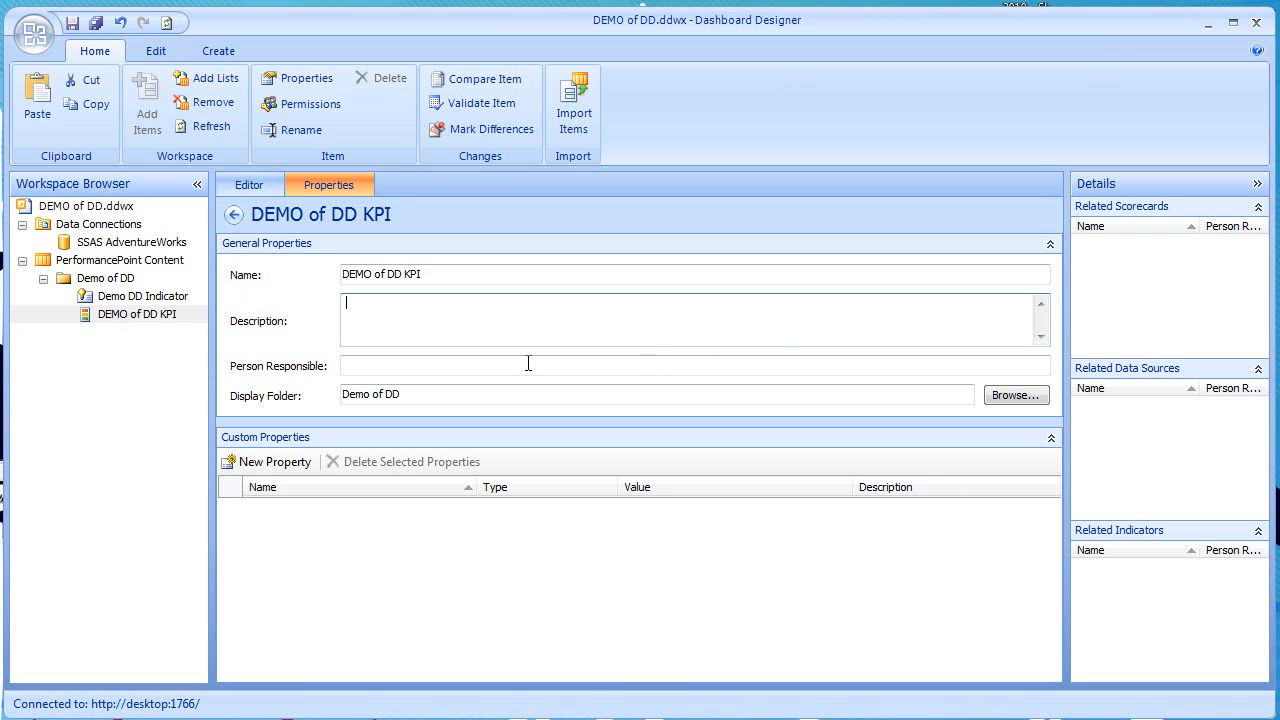
pyautogui.click(248, 186)
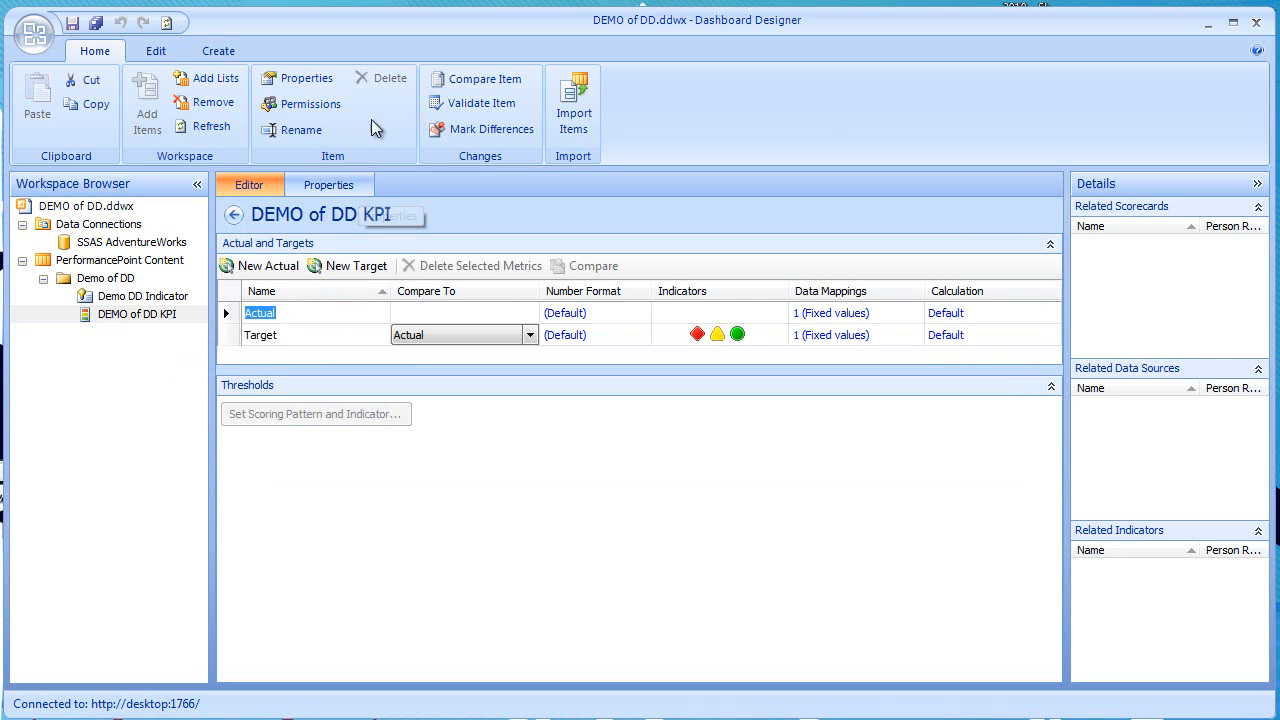
pyautogui.click(494, 86)
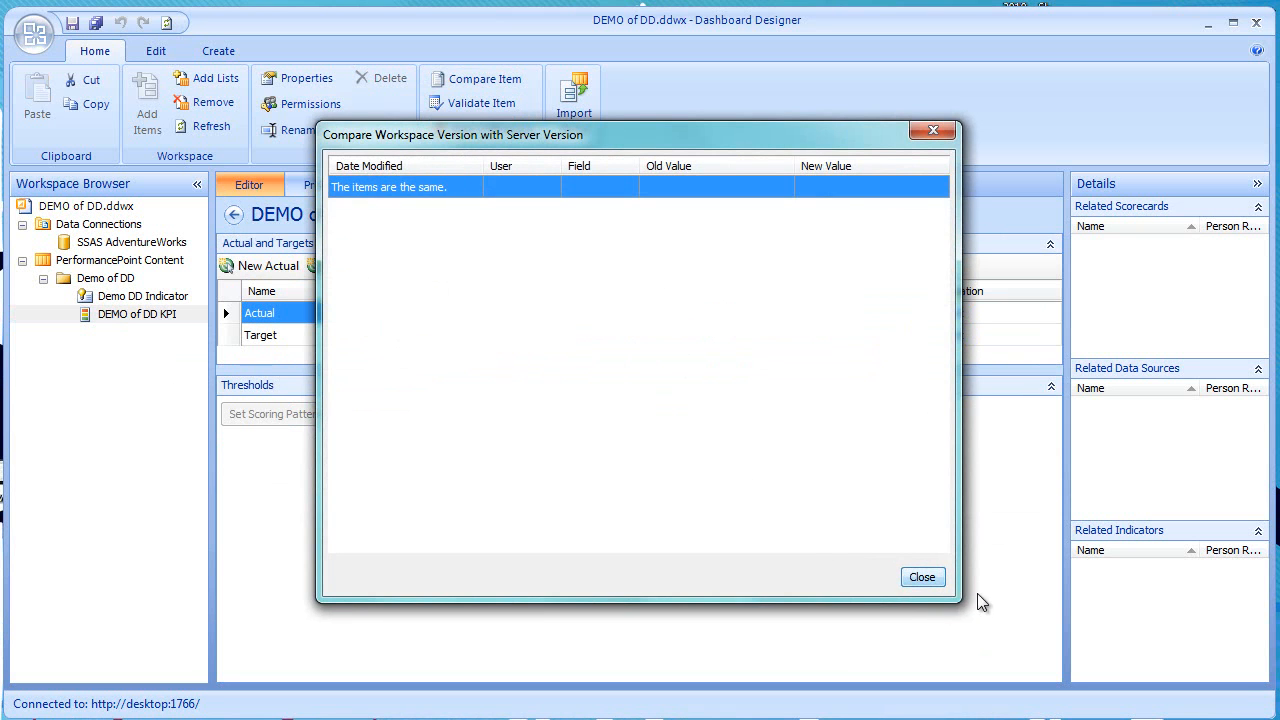
pyautogui.click(934, 583)
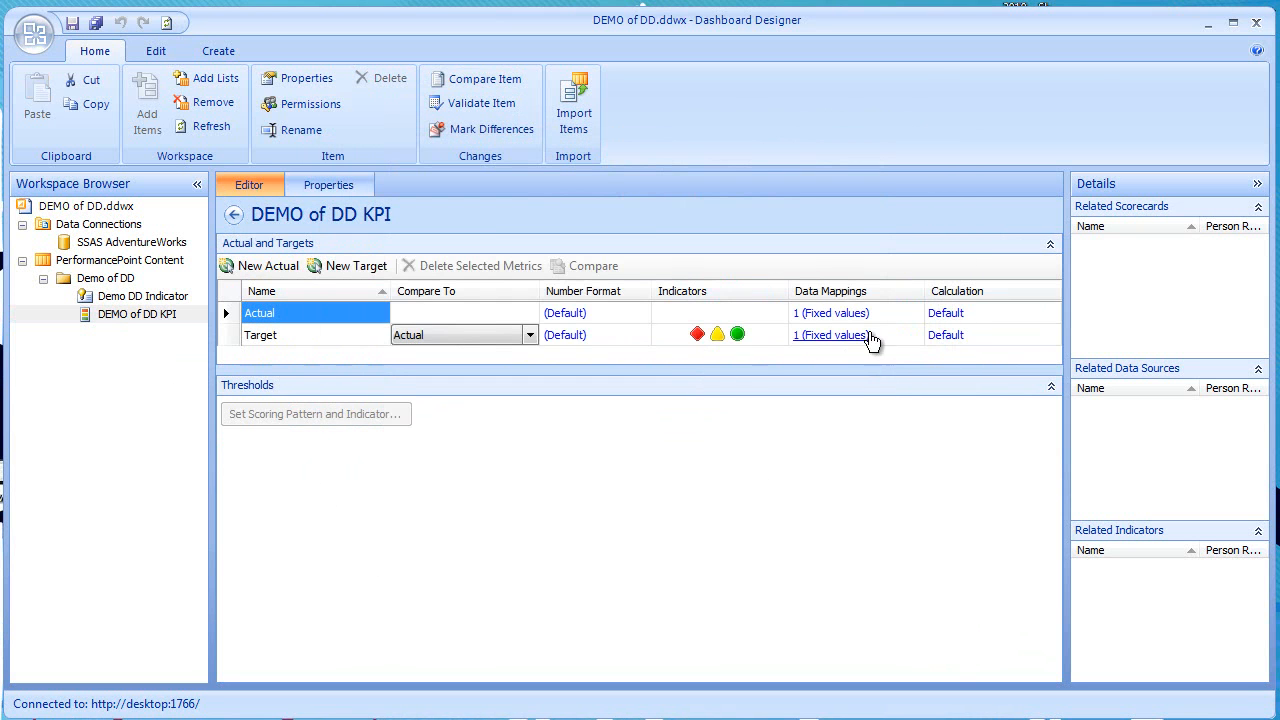
# - Map the KPI's Actual metric to the Discount Percentage measure from the SSAS AdventureWorks data source
pyautogui.click(851, 313)
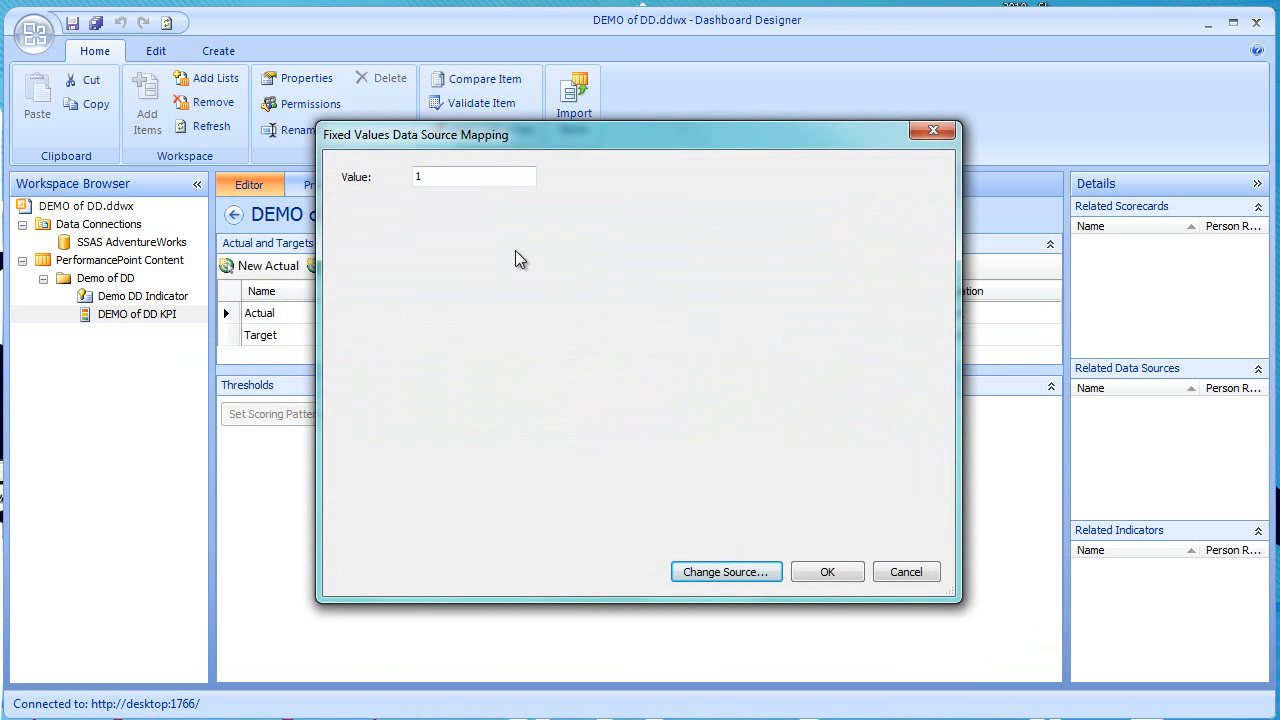
pyautogui.click(735, 572)
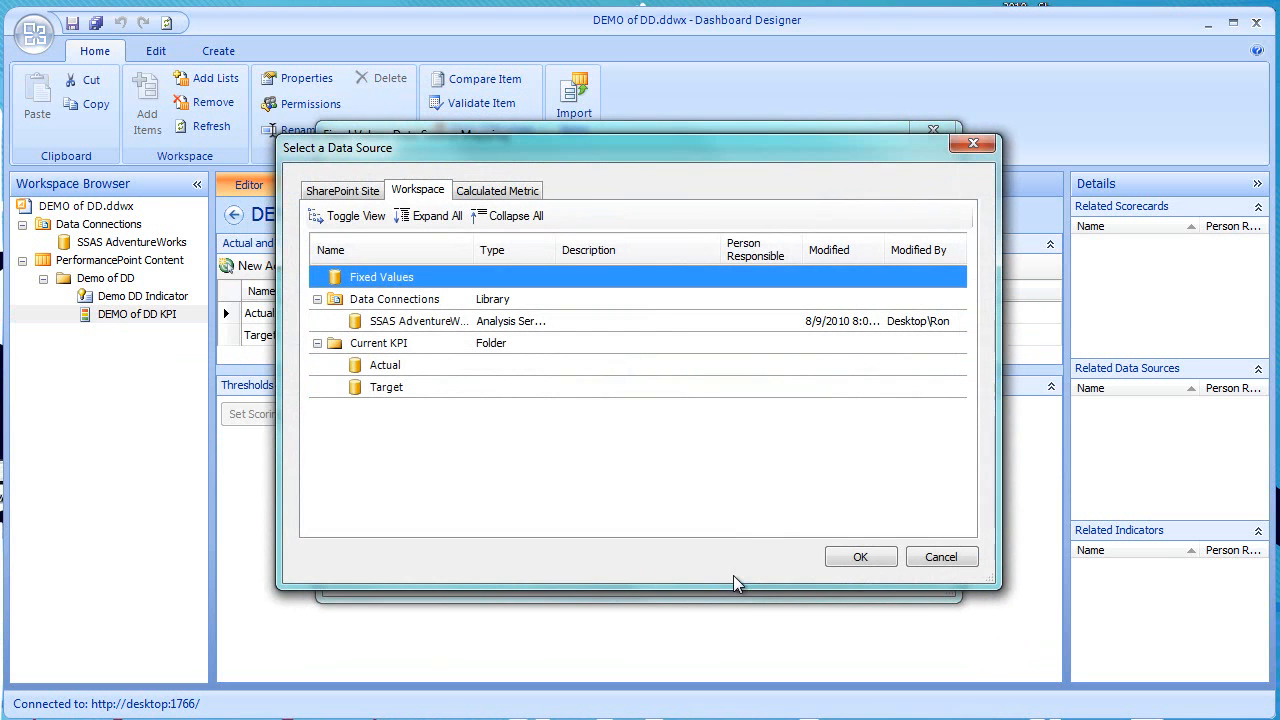
pyautogui.doubleClick(424, 328)
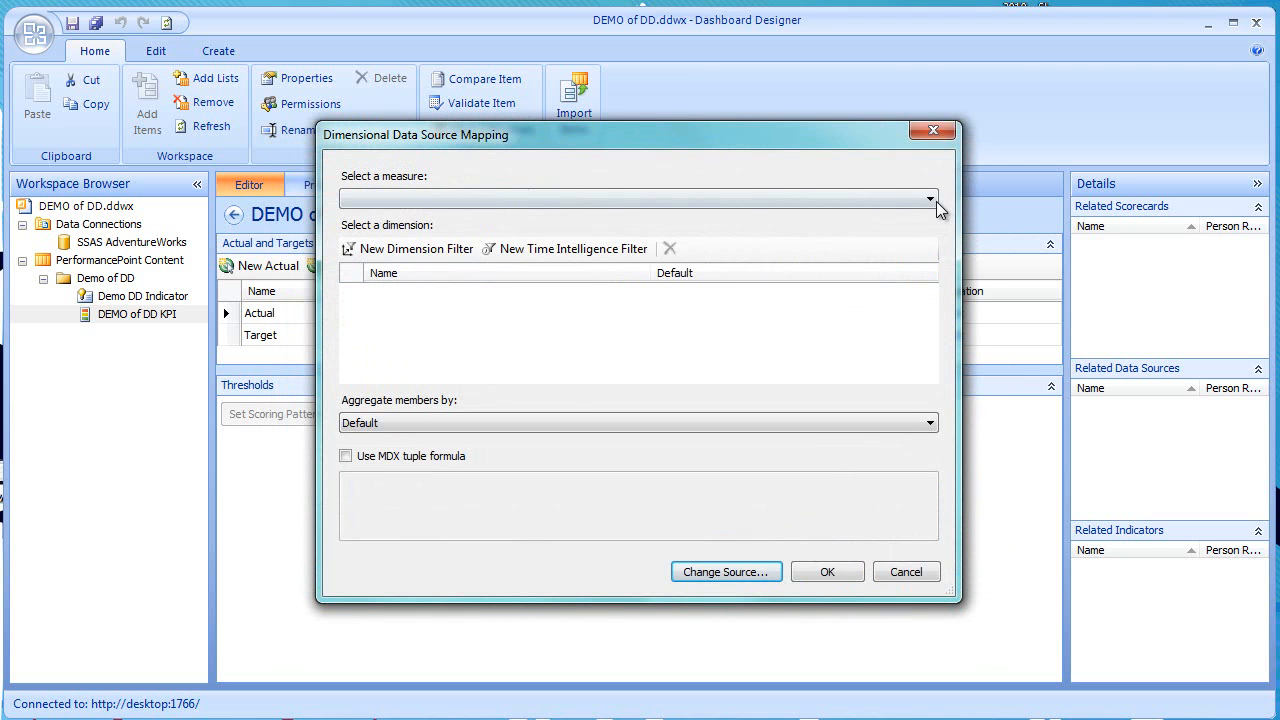
pyautogui.click(931, 200)
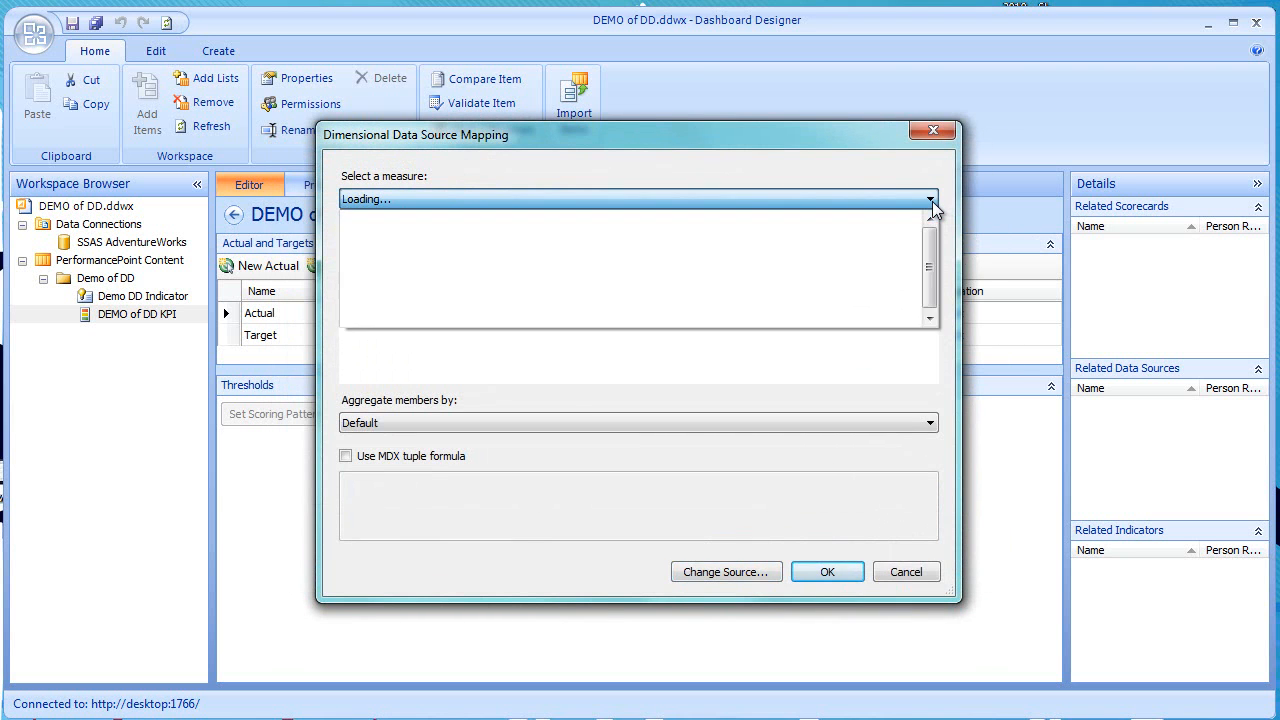
pyautogui.click(873, 295)
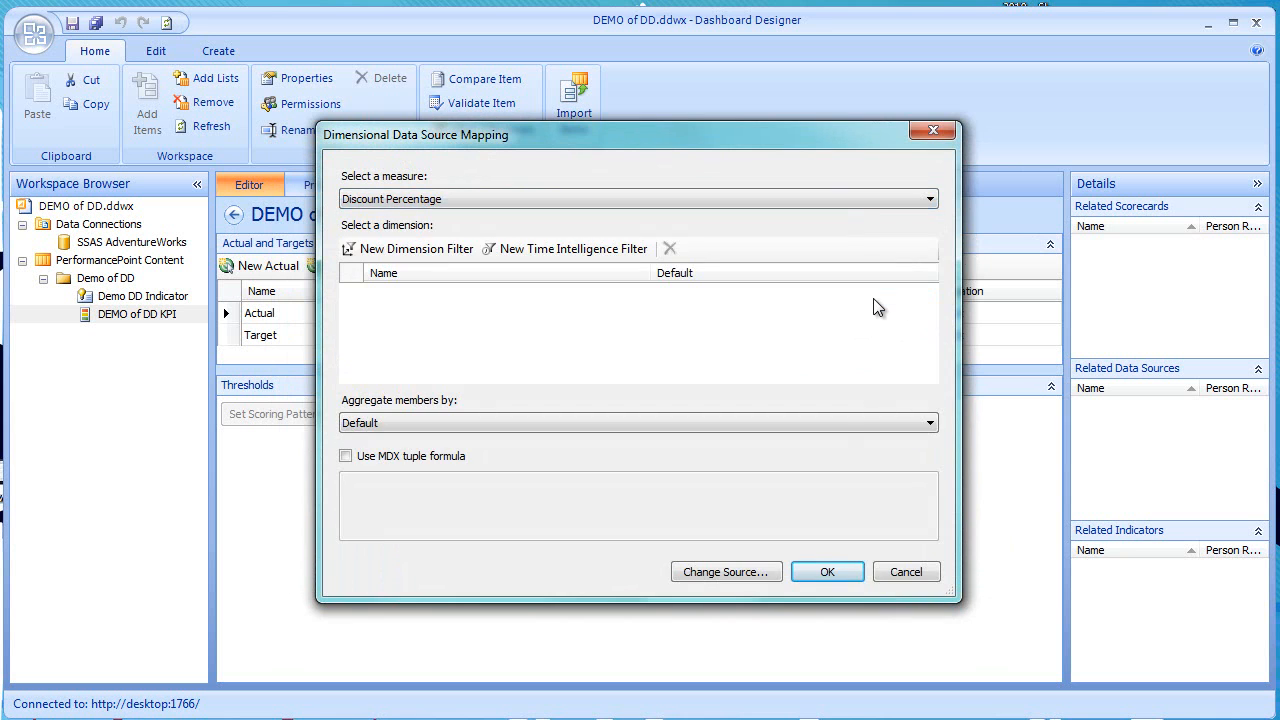
pyautogui.click(827, 572)
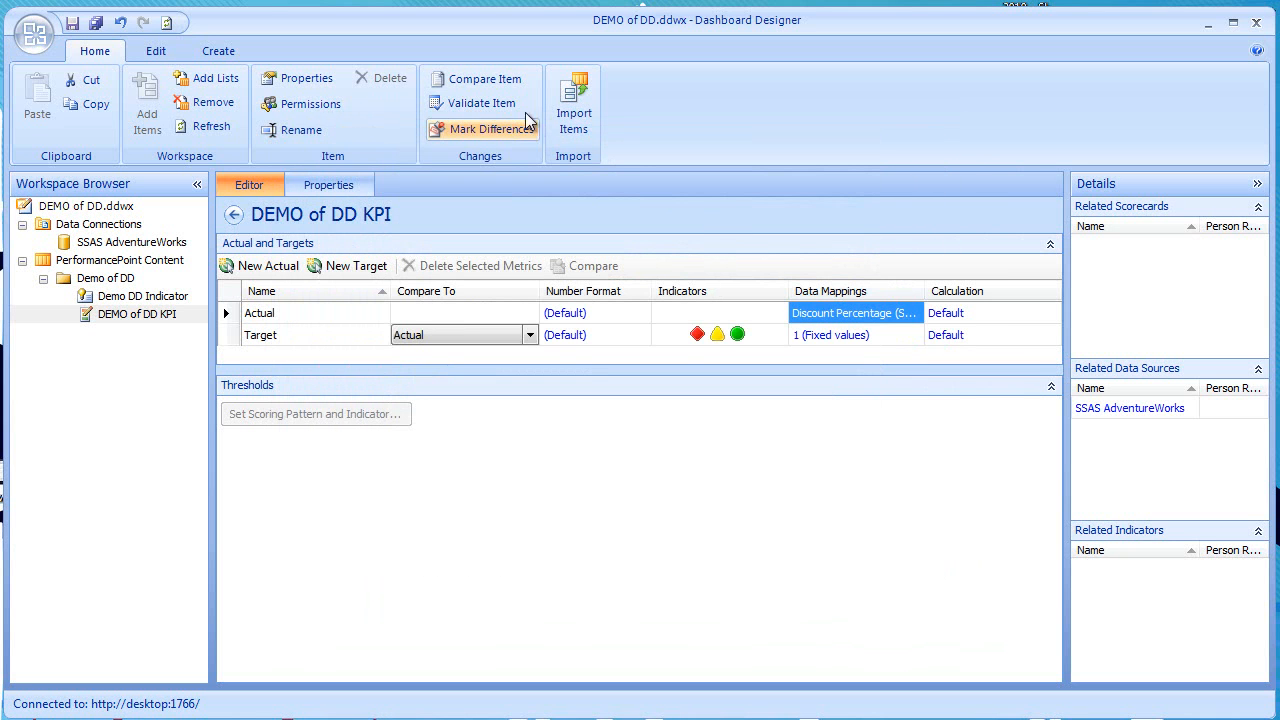
# - Compare the remapped KPI with its server version, and mark the differences for DEMO of DD KPI in the workspace
pyautogui.click(488, 80)
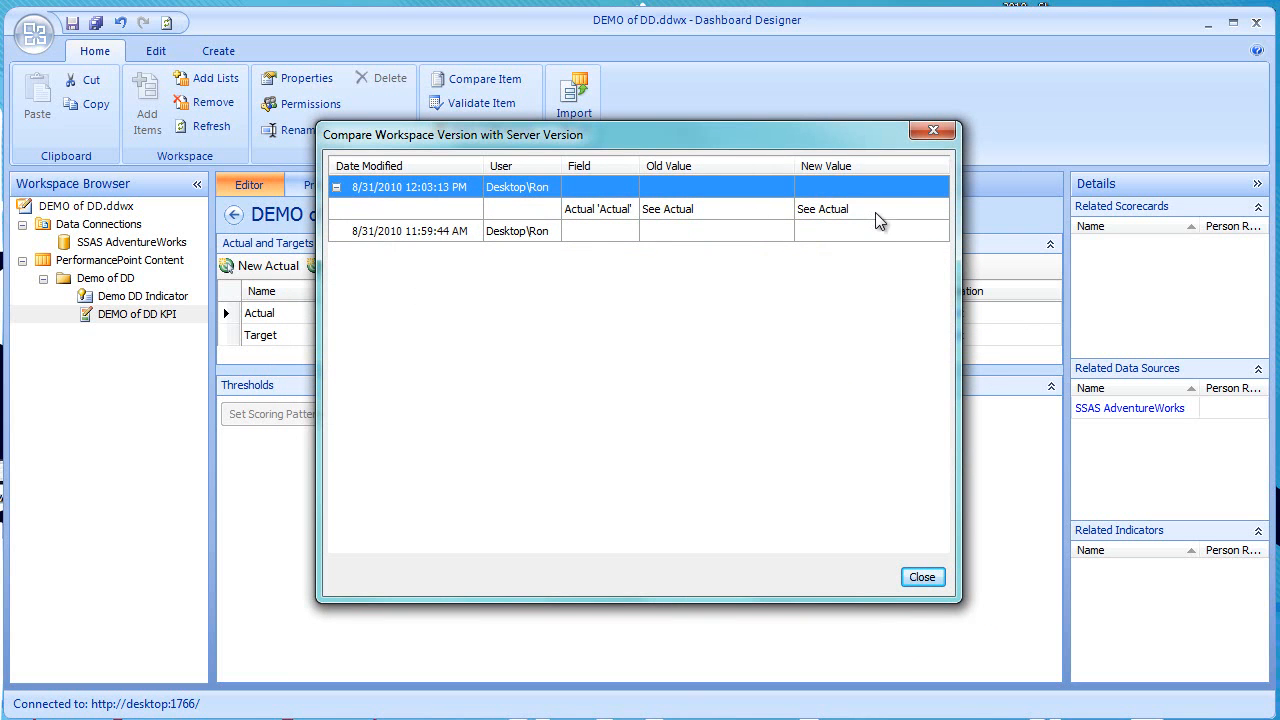
pyautogui.click(933, 131)
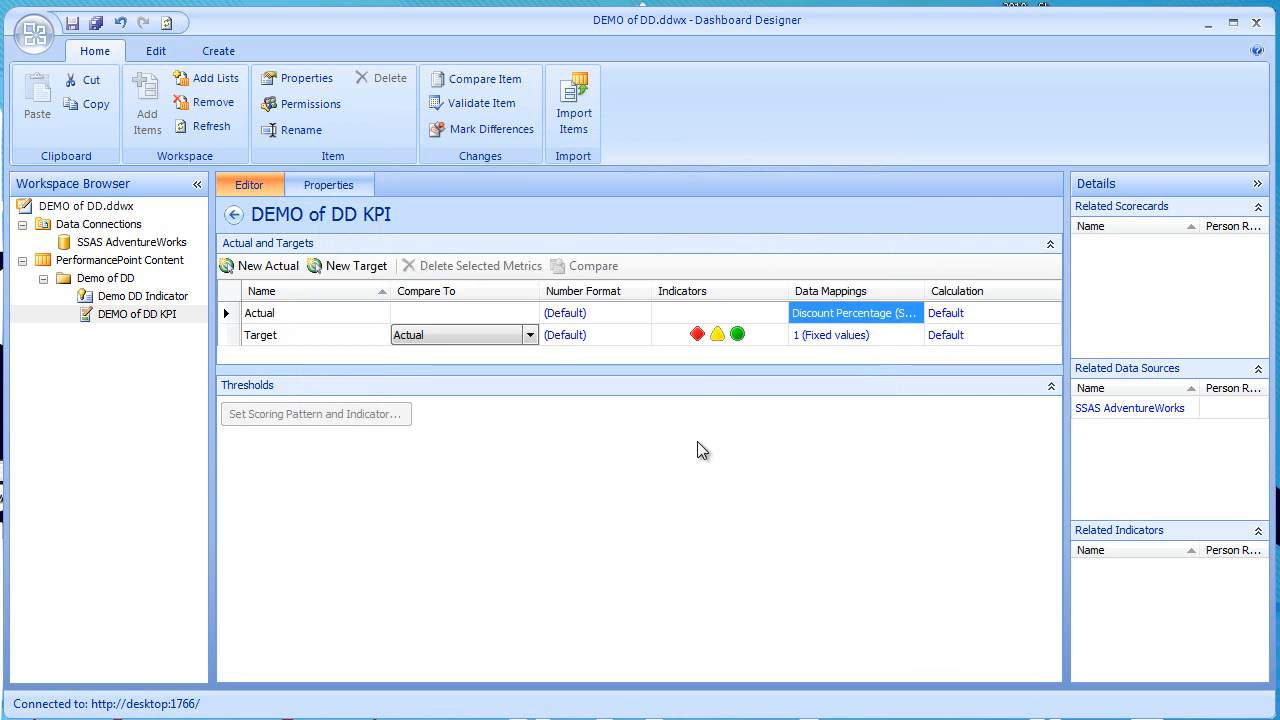
pyautogui.click(479, 131)
pyautogui.click(120, 318)
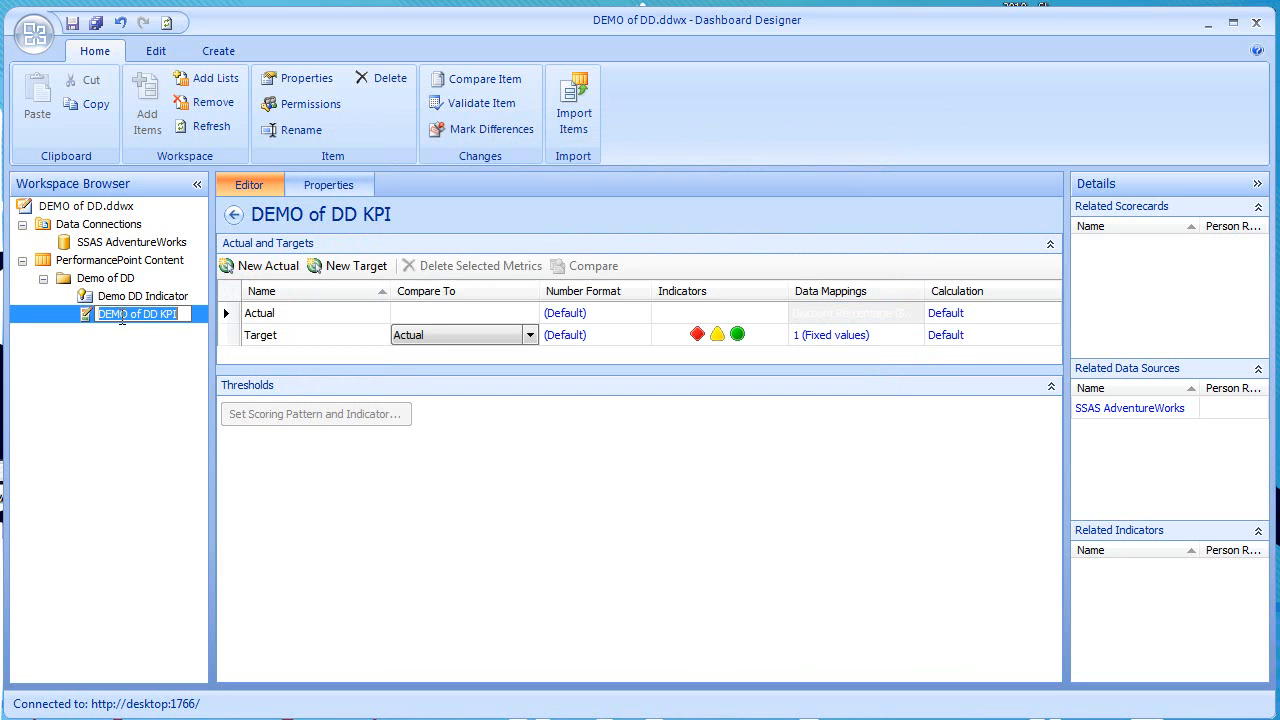